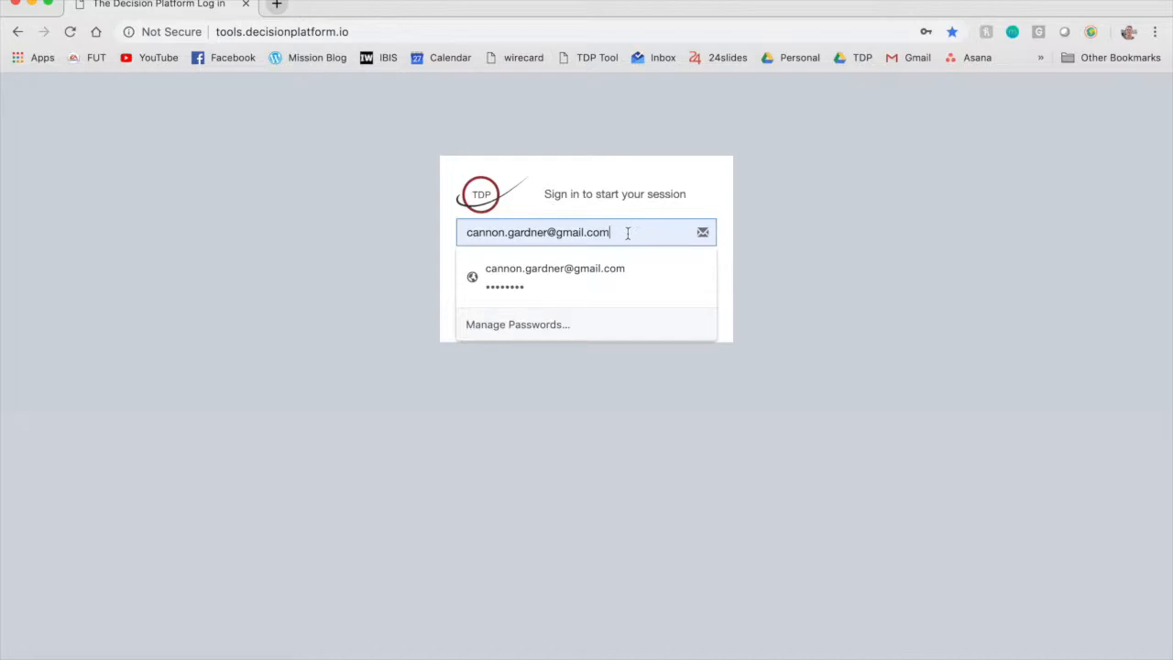
# Sign in to the platform with the prefilled account e-mail and password.
pyautogui.click(748, 235)
pyautogui.click(636, 264)
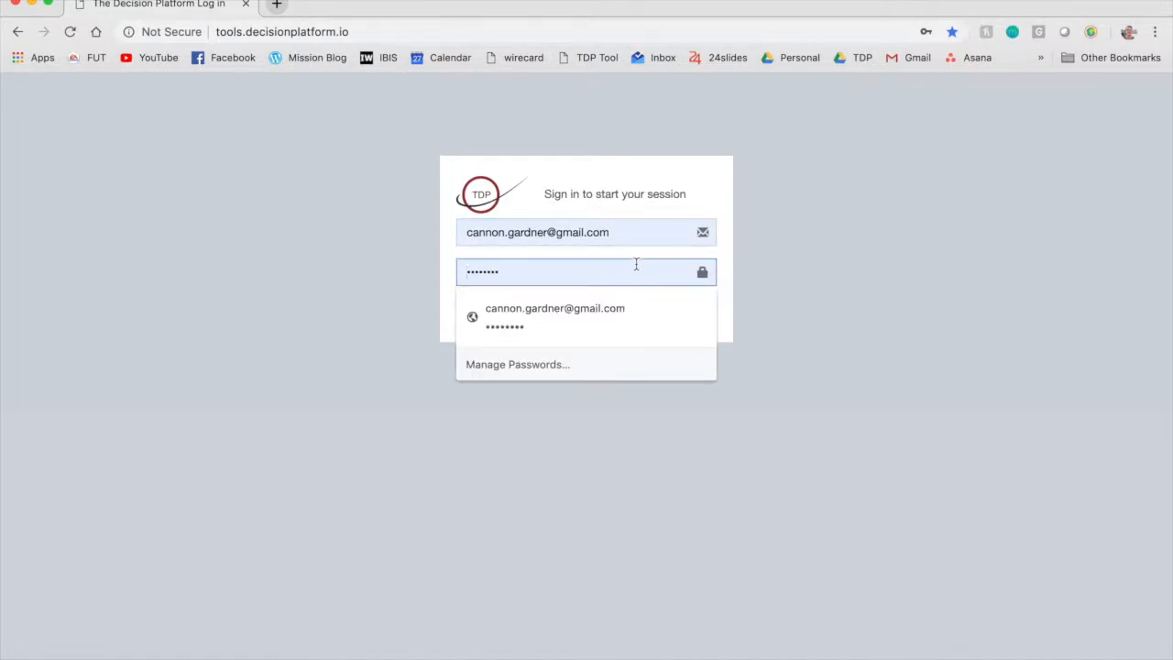
pyautogui.click(777, 269)
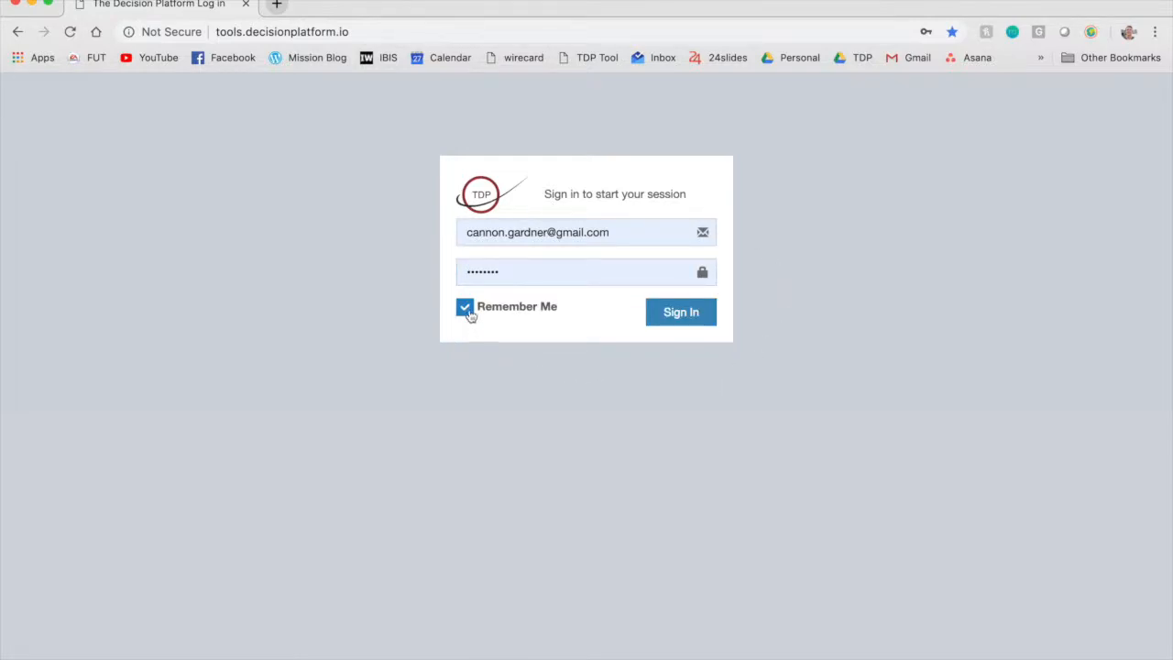
pyautogui.click(671, 313)
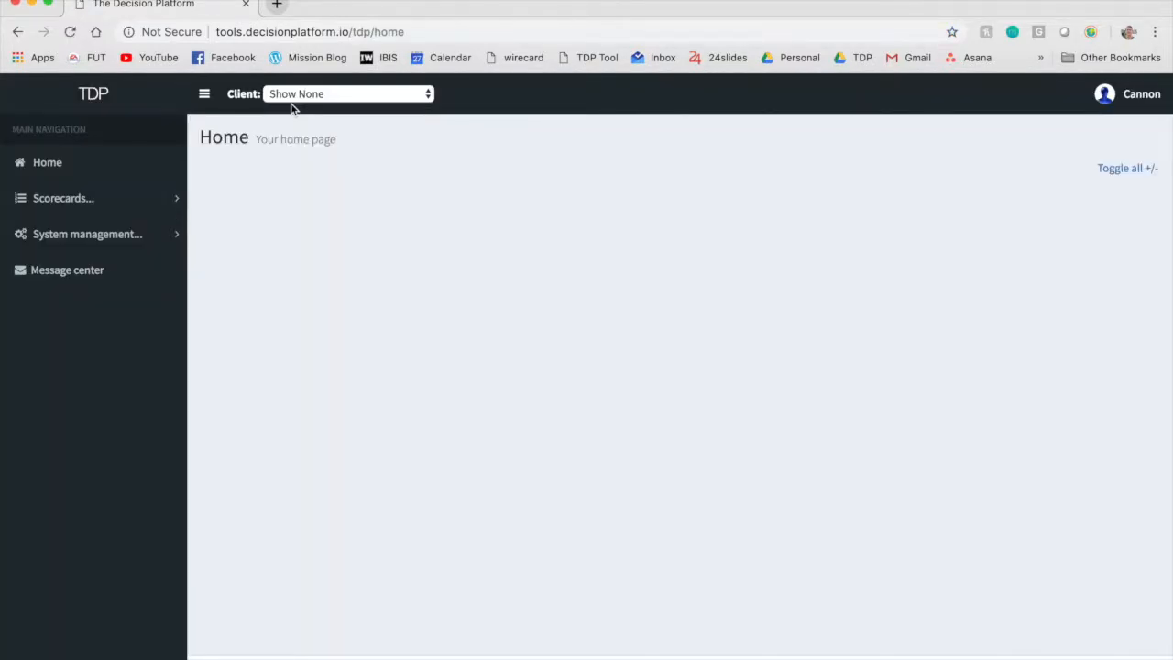
# Select Sumitomo Innovation as the client on the home page.
pyautogui.click(296, 95)
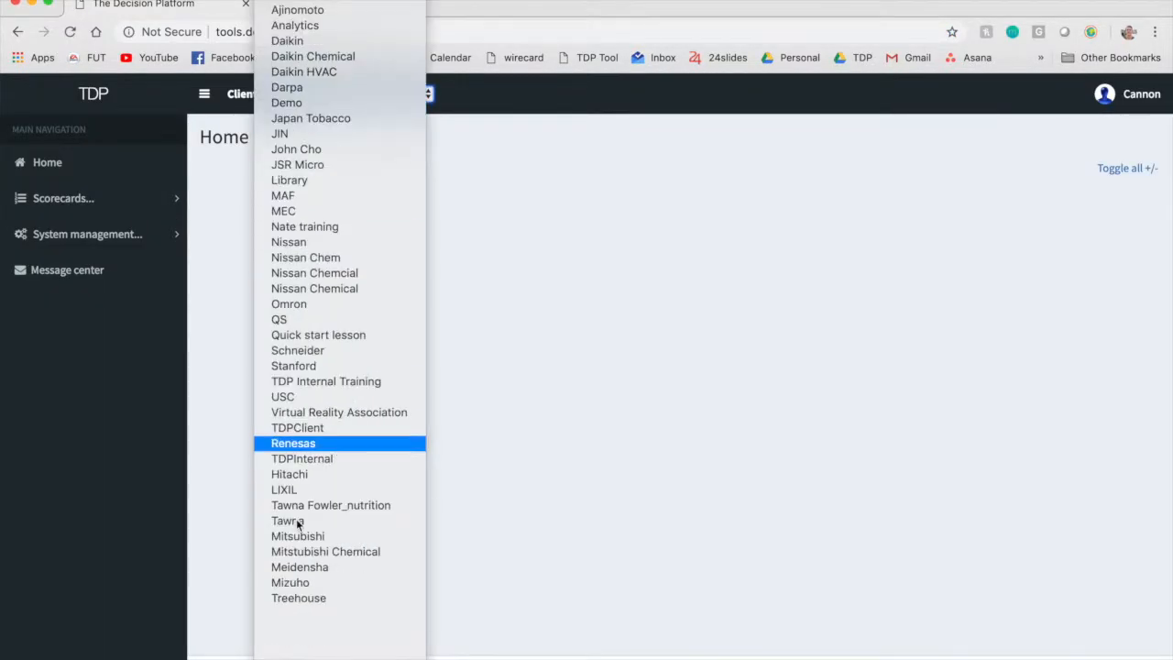
pyautogui.scroll(-3, 297, 525)
pyautogui.click(305, 658)
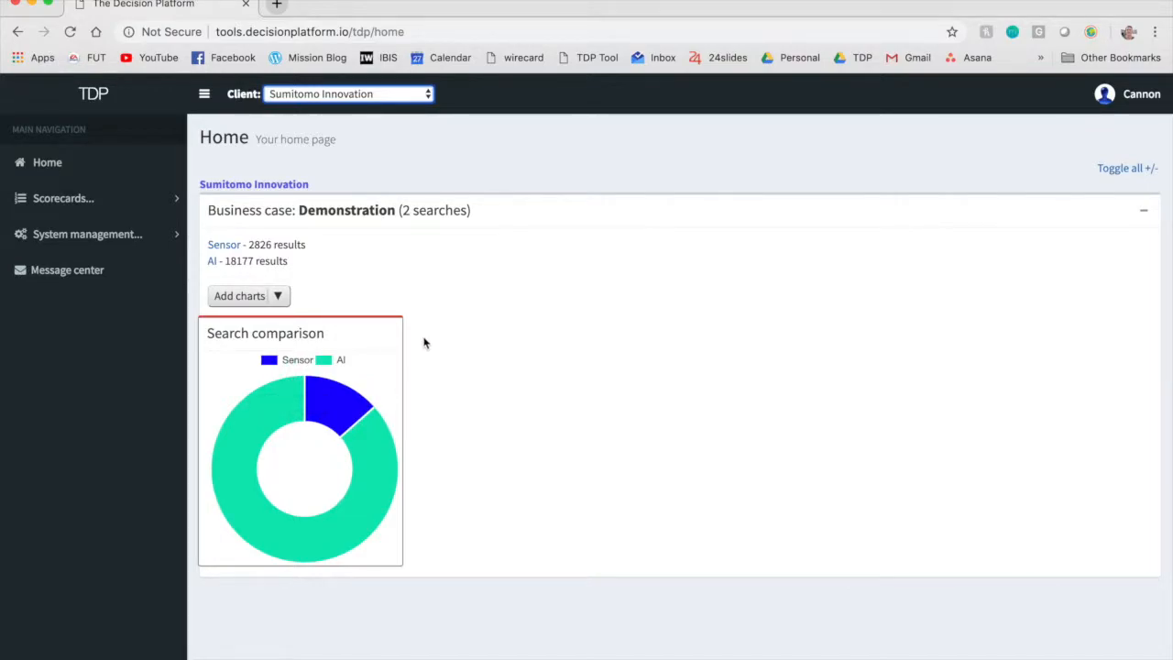
# Open the Sensor search from the home page's Demonstration business case, and return to the home page.
pyautogui.click(94, 167)
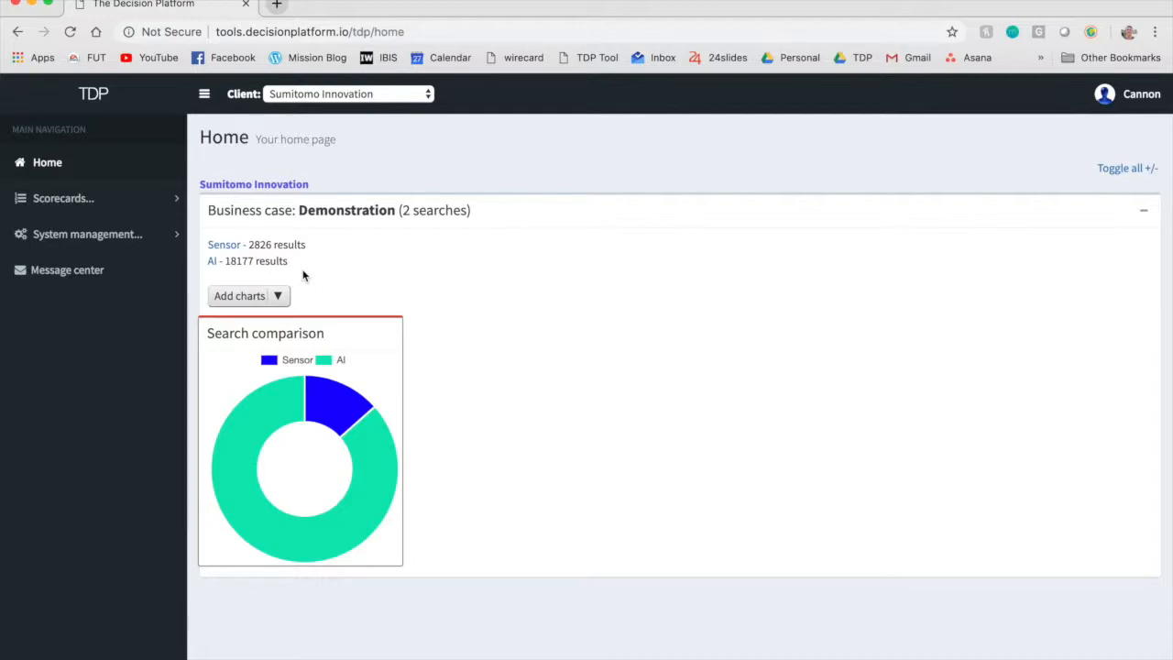
pyautogui.click(225, 245)
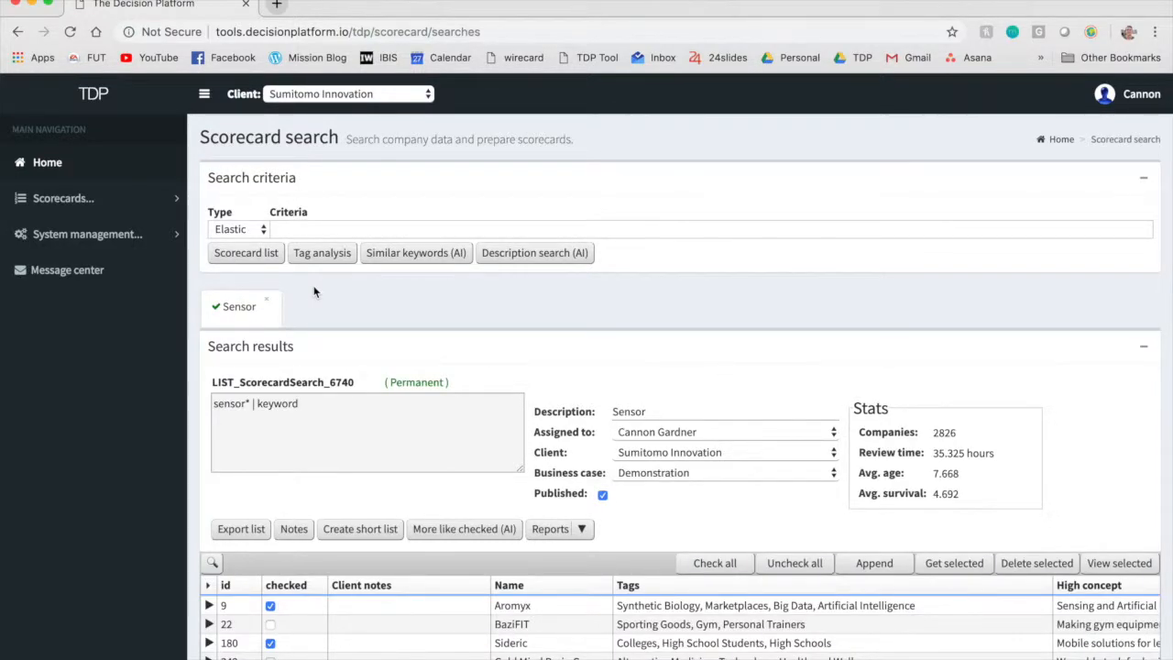
pyautogui.click(80, 163)
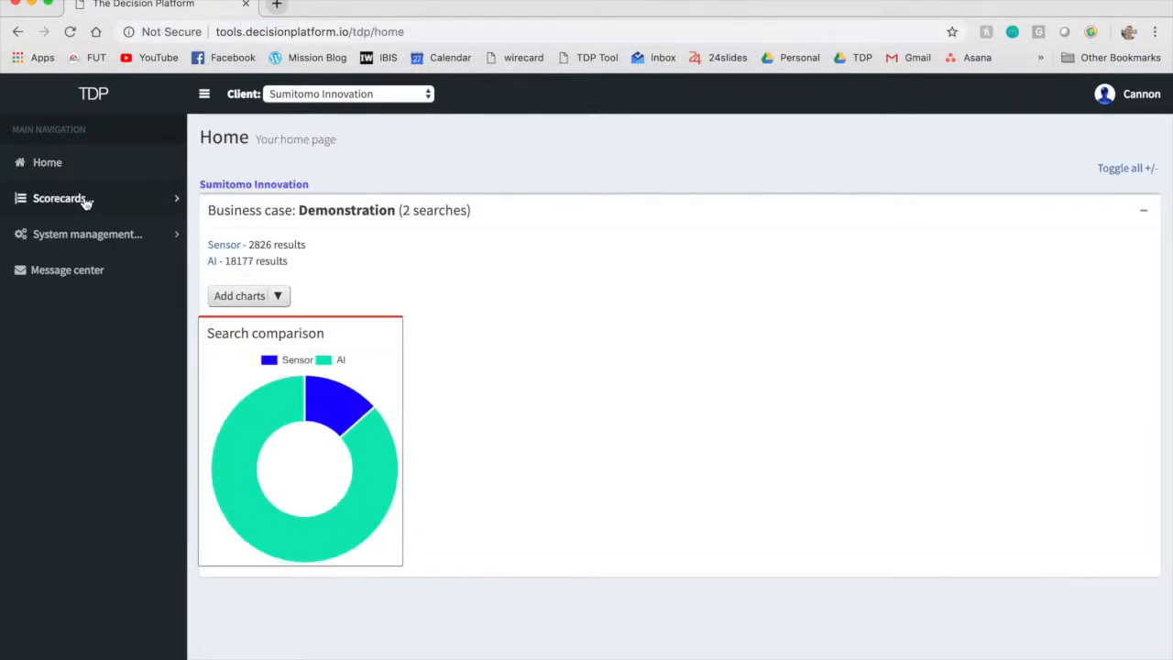
# Open the Sensor scorecard set from the saved company searches.
pyautogui.click(85, 200)
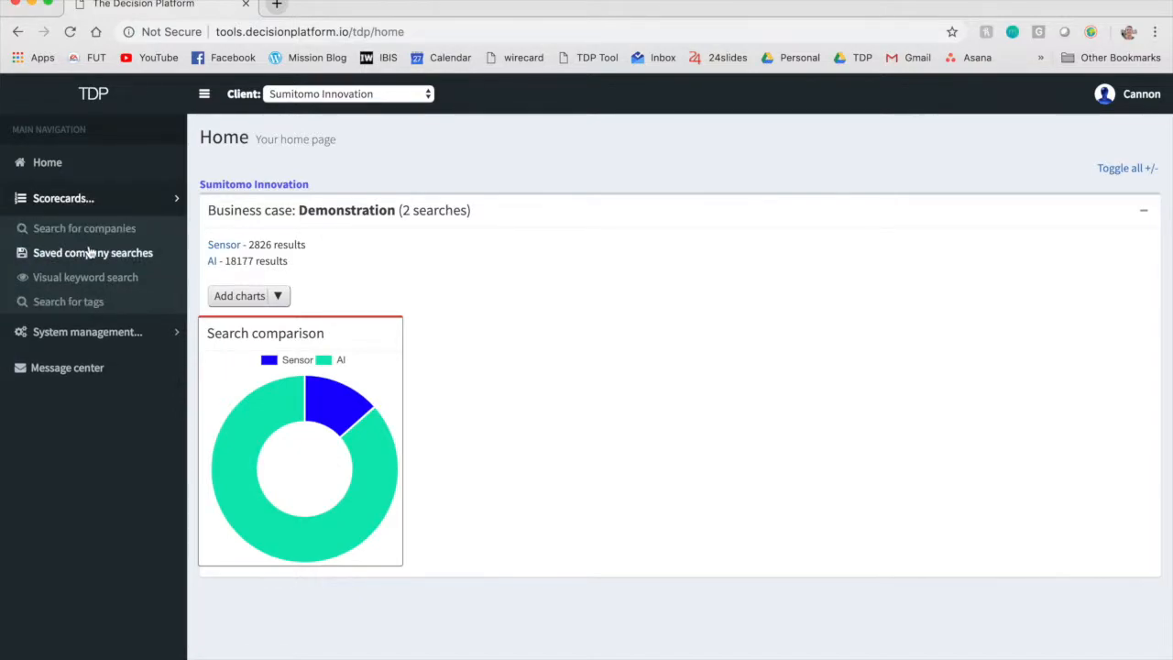
pyautogui.click(91, 255)
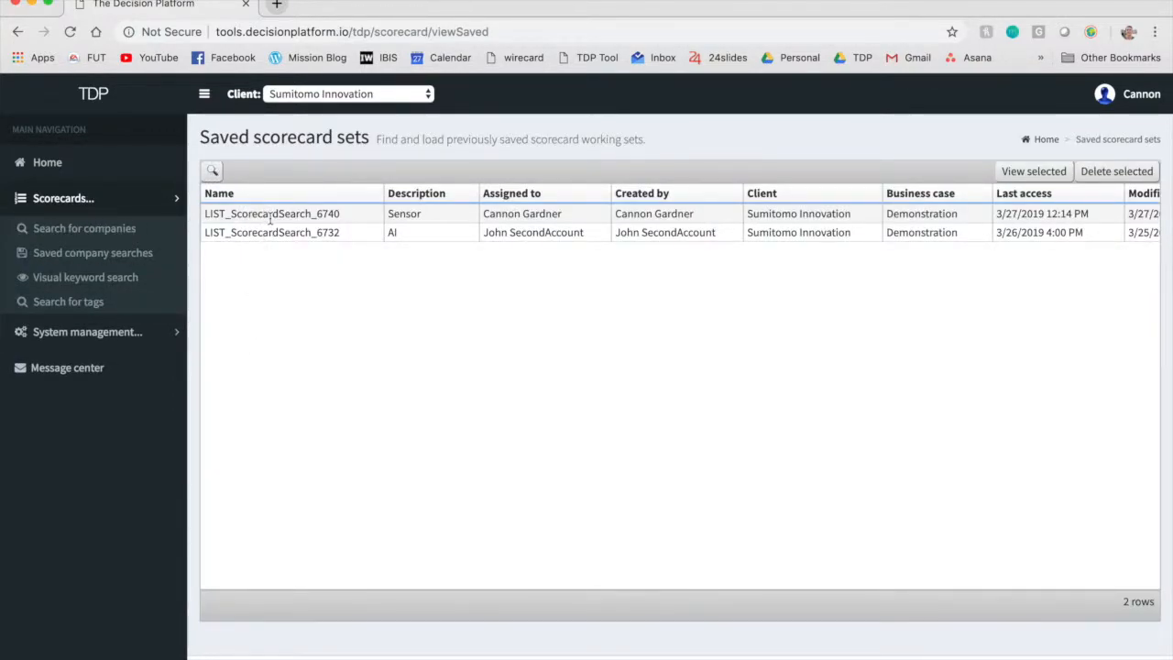
pyautogui.click(271, 214)
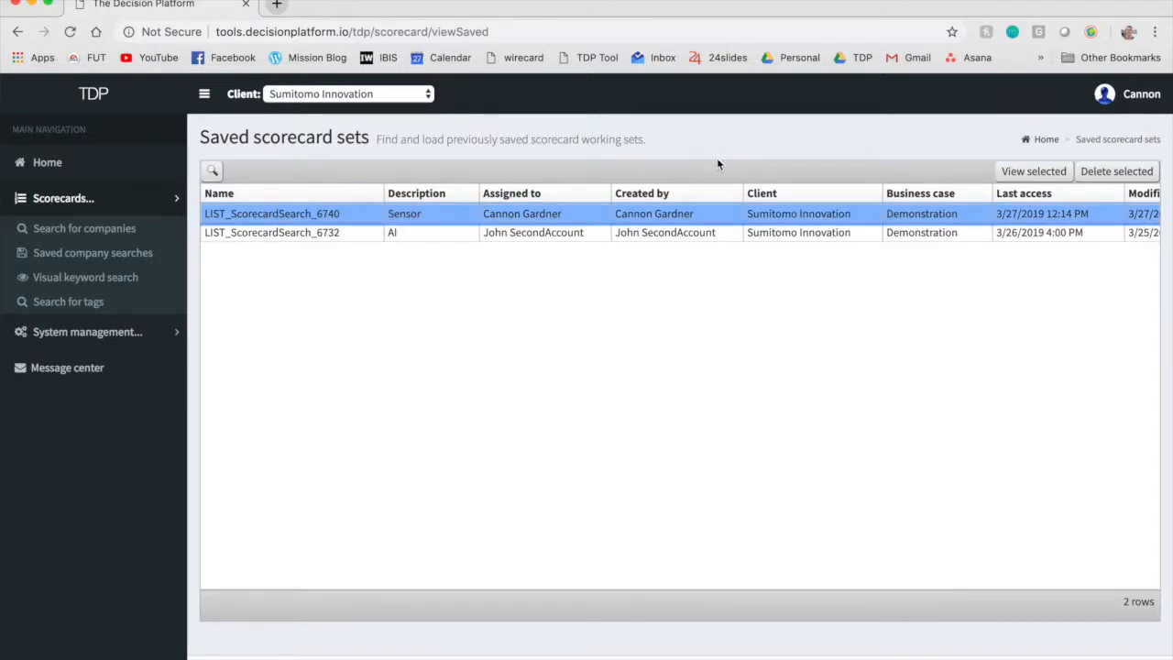
pyautogui.click(1009, 168)
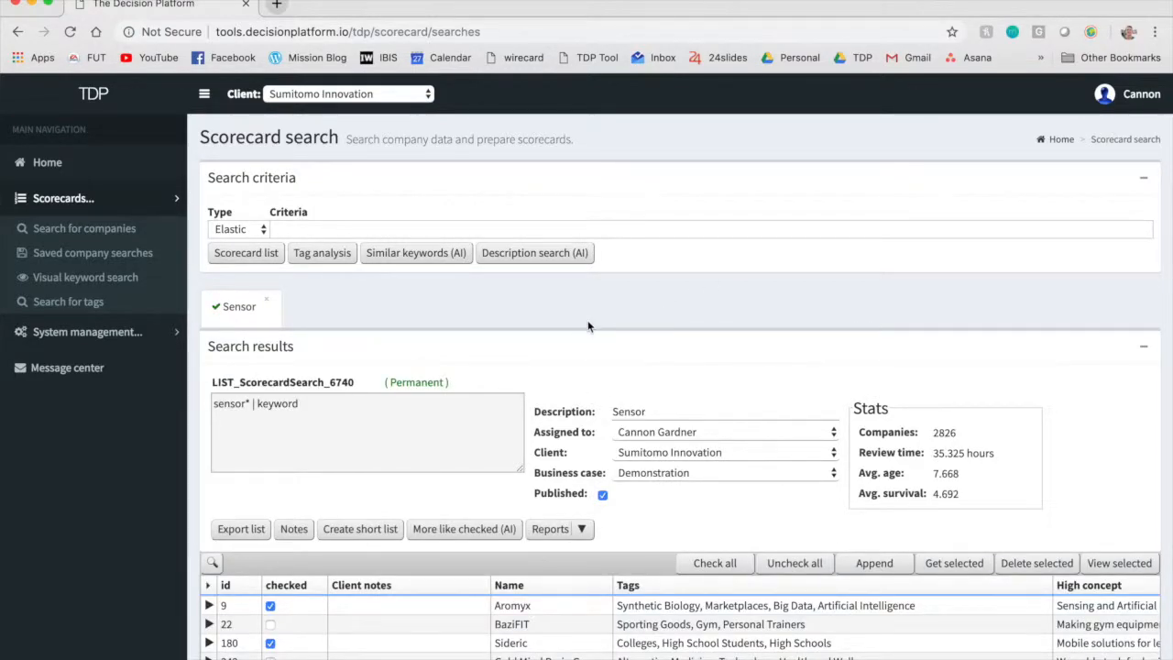
# Review the Sensor search's keyword query and its stats for companies, review time, average age and average survival.
pyautogui.scroll(-2, 536, 376)
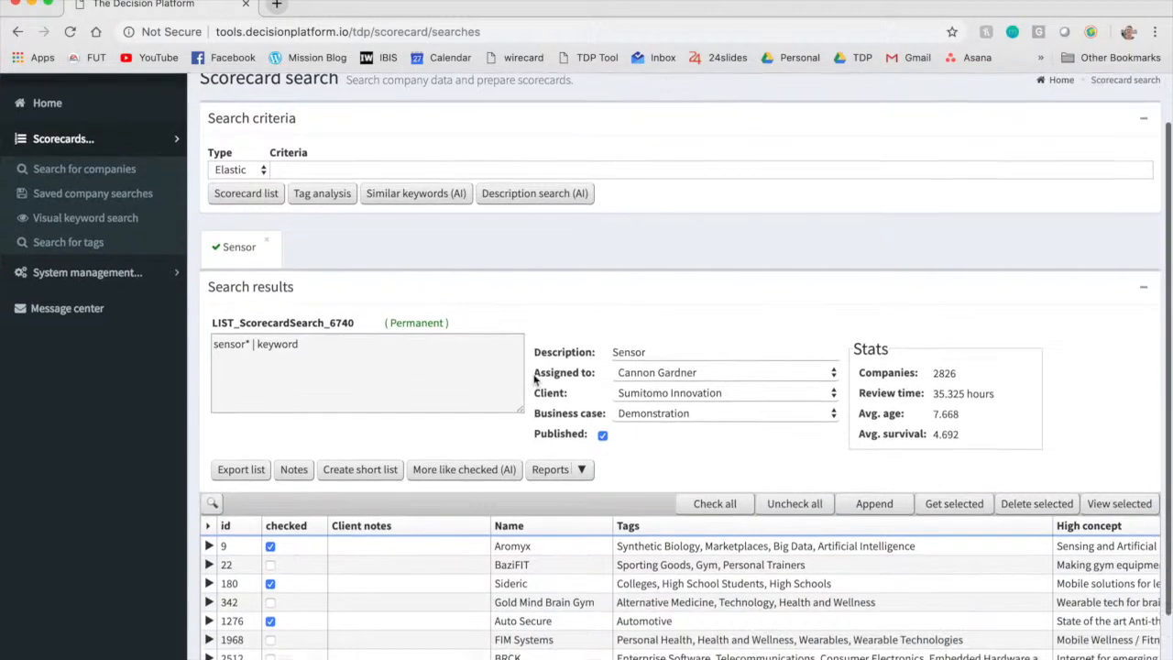
pyautogui.click(386, 348)
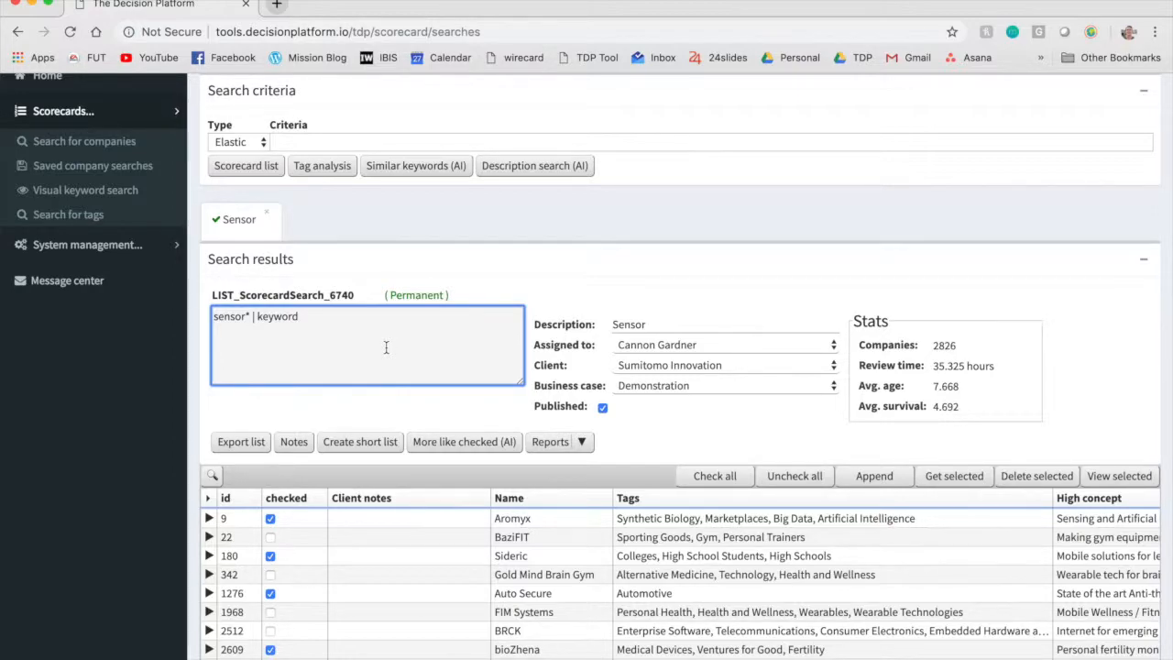
pyautogui.click(958, 342)
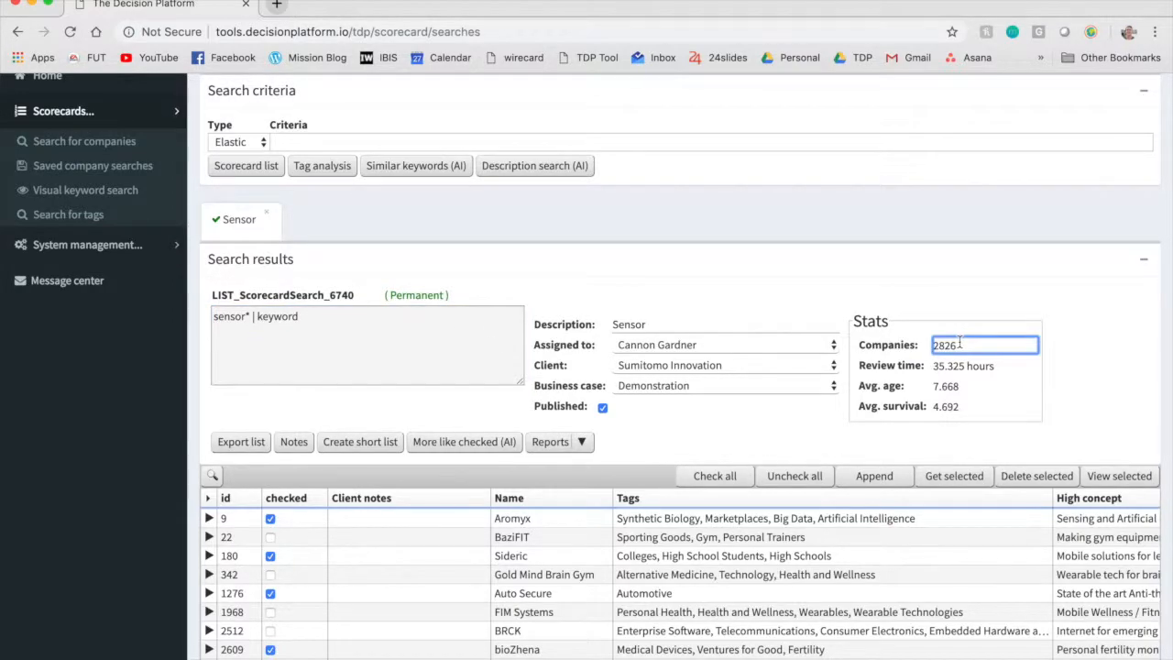
pyautogui.click(1002, 366)
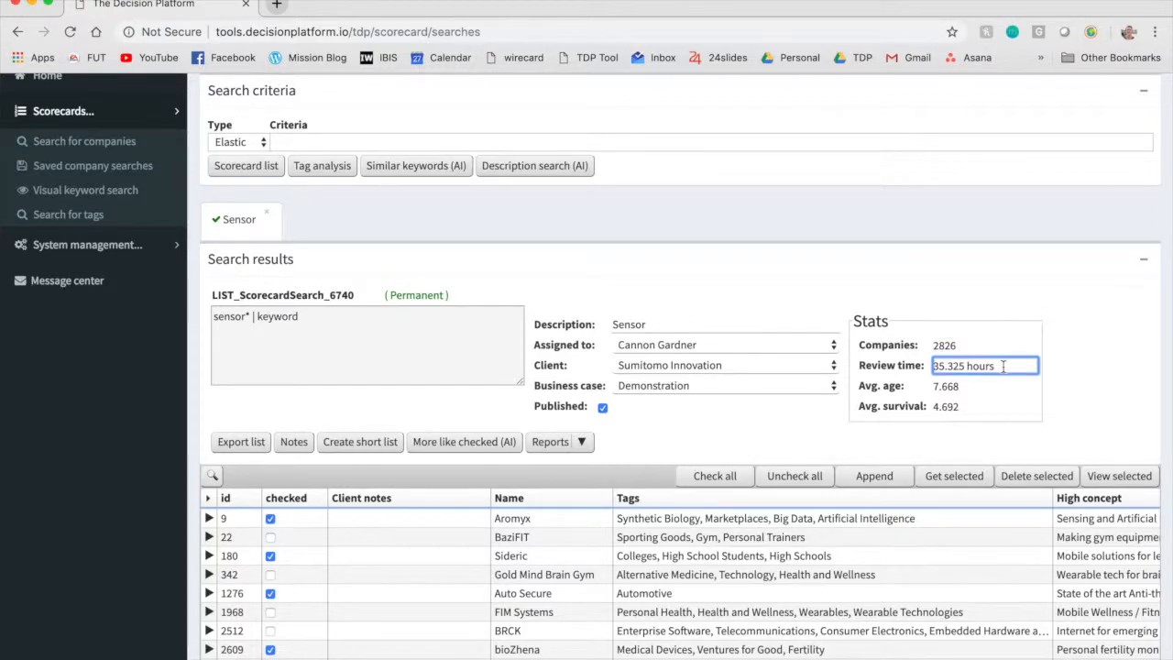
pyautogui.click(991, 388)
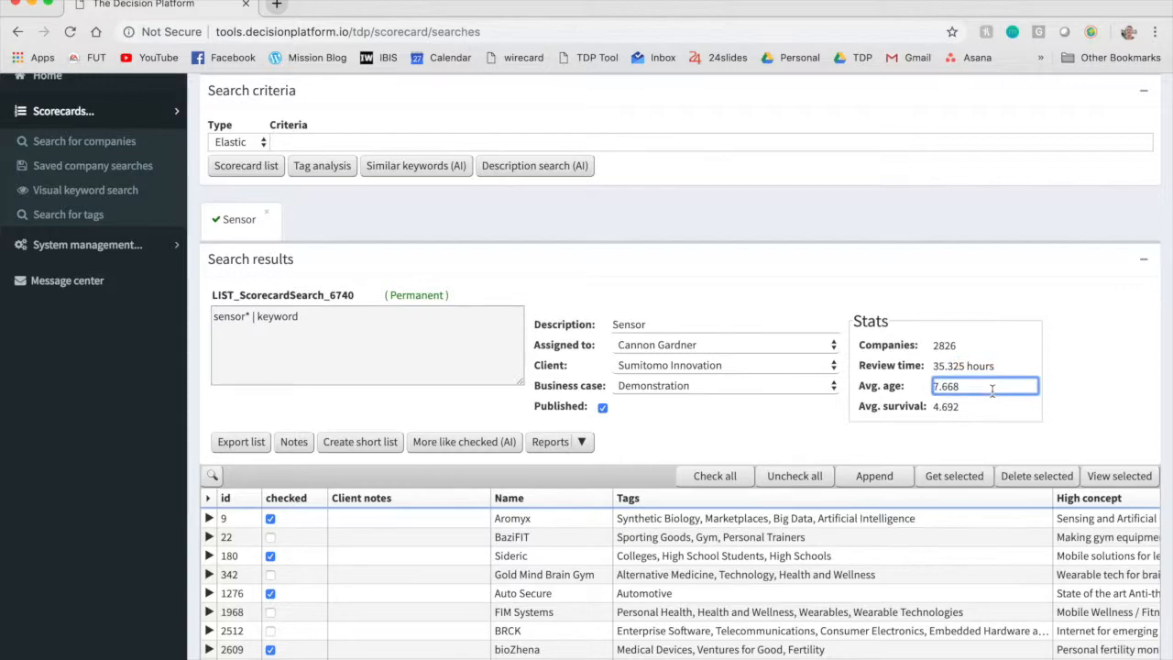
pyautogui.click(988, 407)
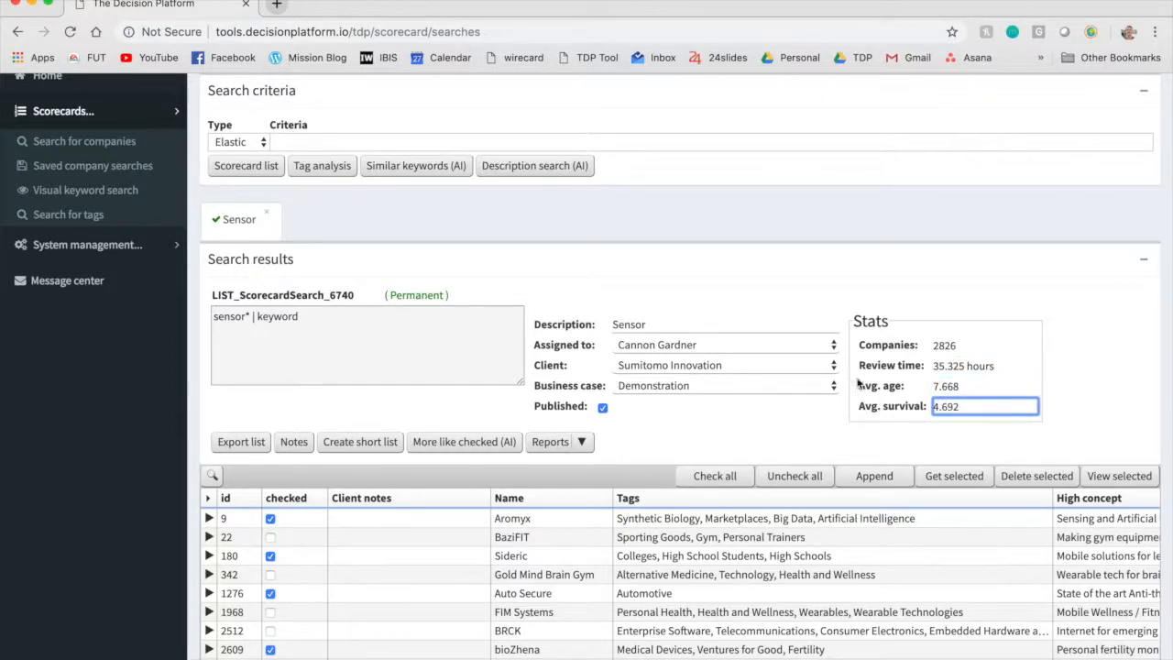
# Check the Sensor search's description and the available choices for its assignee and business case, keeping the current selections.
pyautogui.click(799, 324)
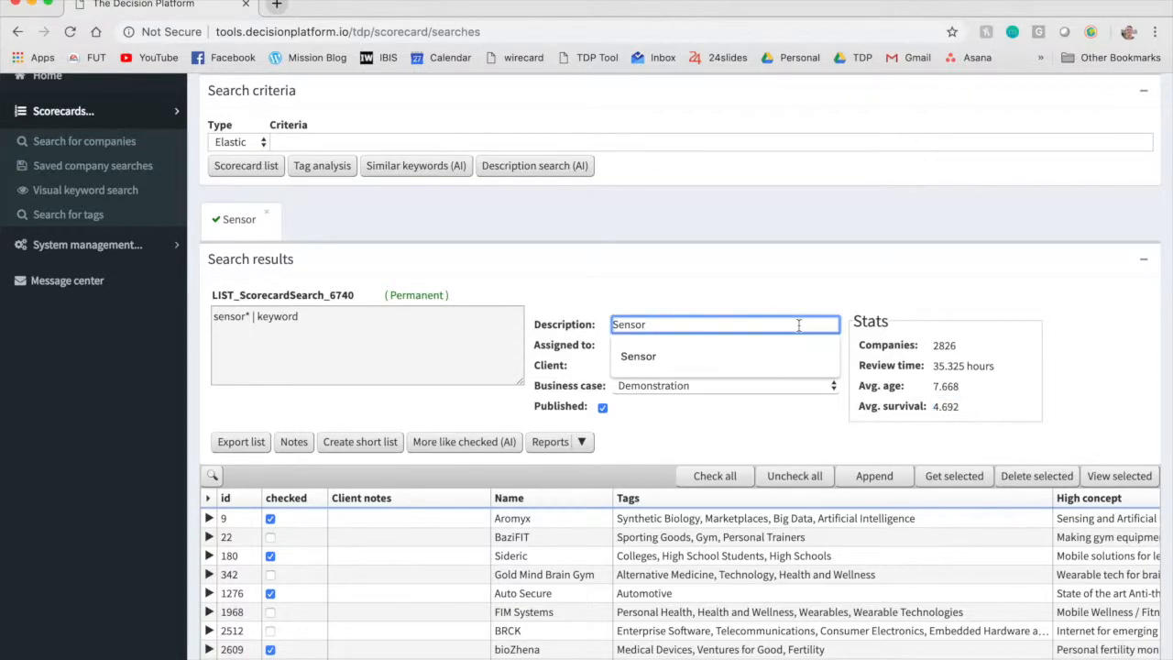
pyautogui.click(796, 346)
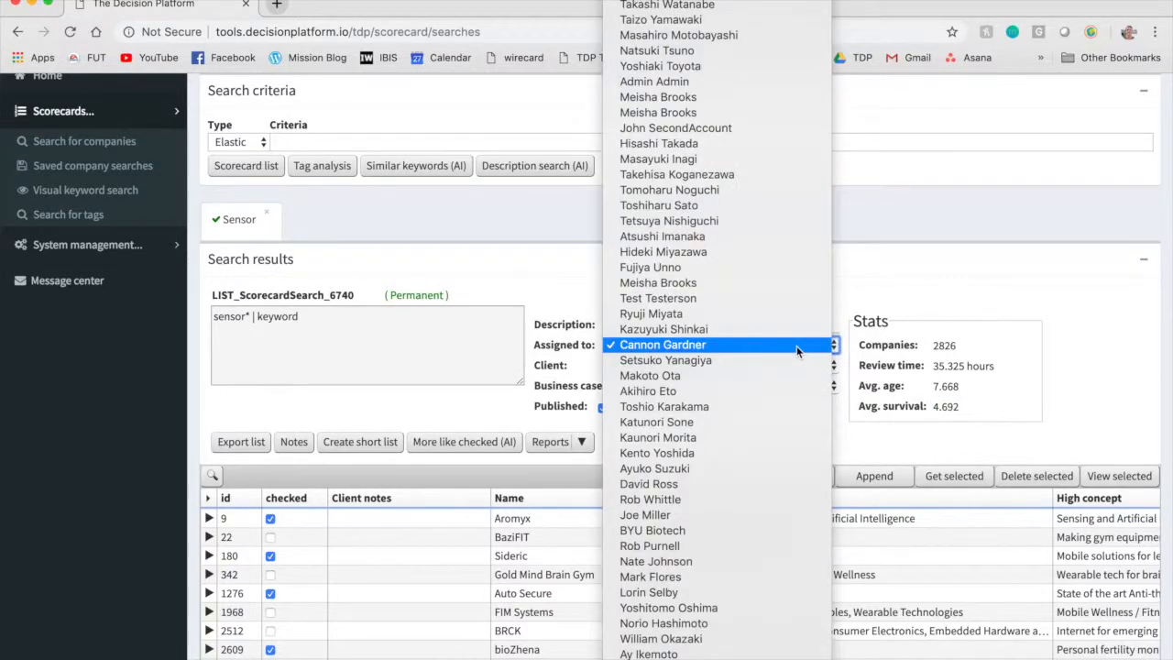
pyautogui.click(896, 303)
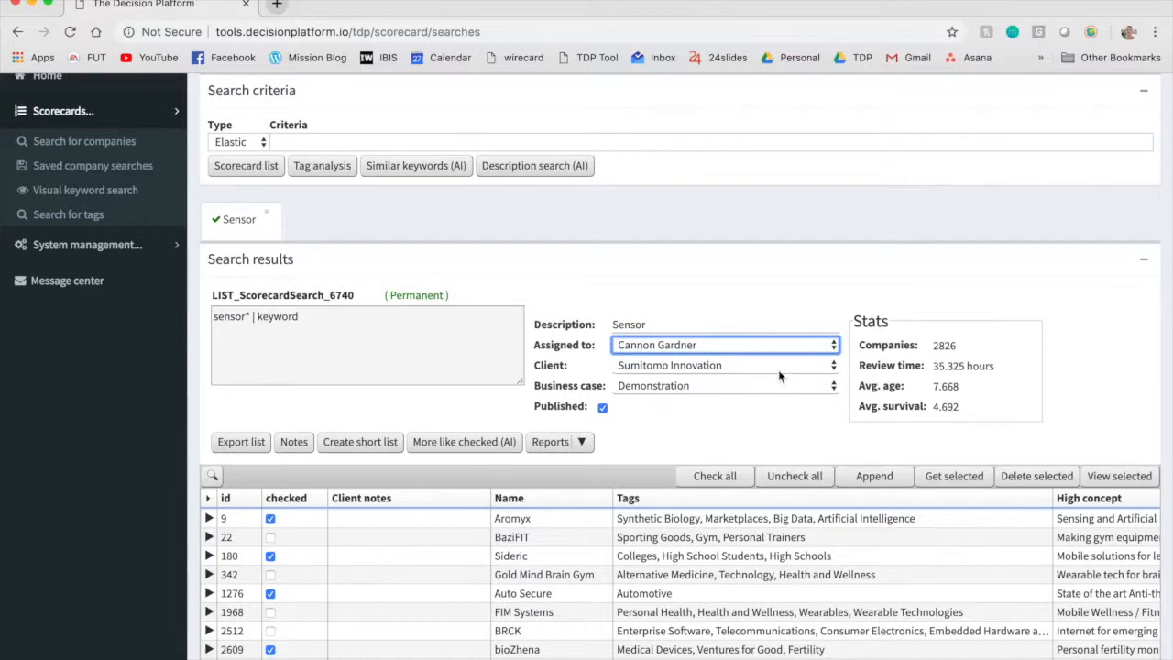
pyautogui.click(780, 388)
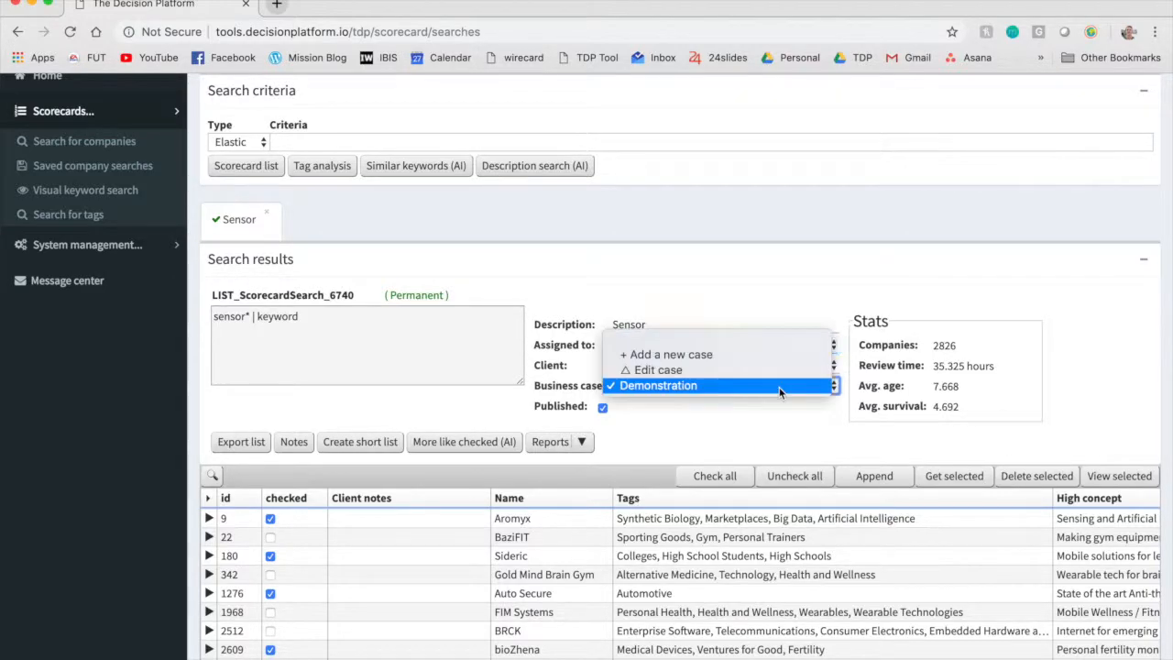
pyautogui.click(779, 405)
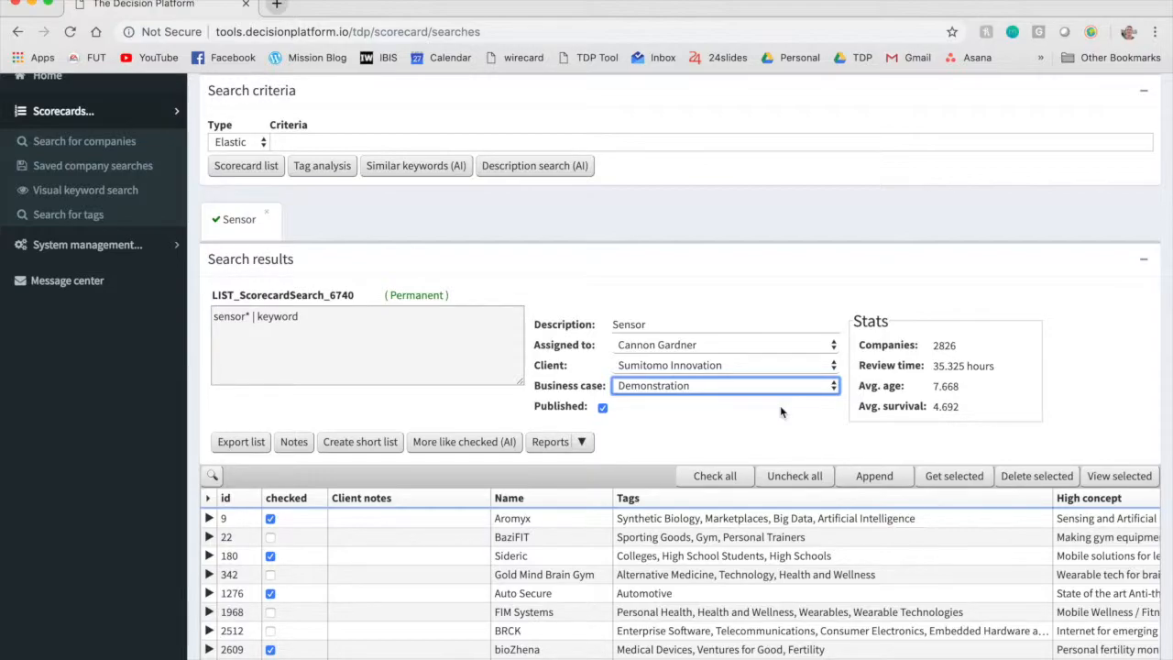
# Browse the company list in the Sensor search results and return to its beginning.
pyautogui.scroll(-2, 601, 480)
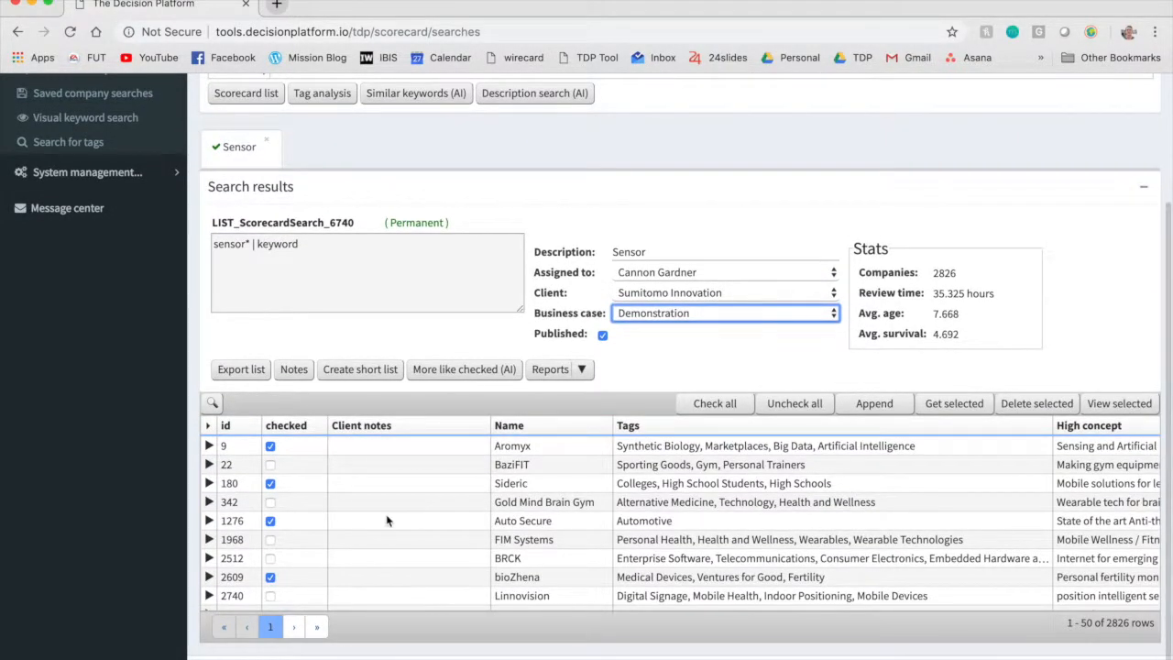
pyautogui.scroll(-4, 385, 520)
pyautogui.scroll(-10, 386, 519)
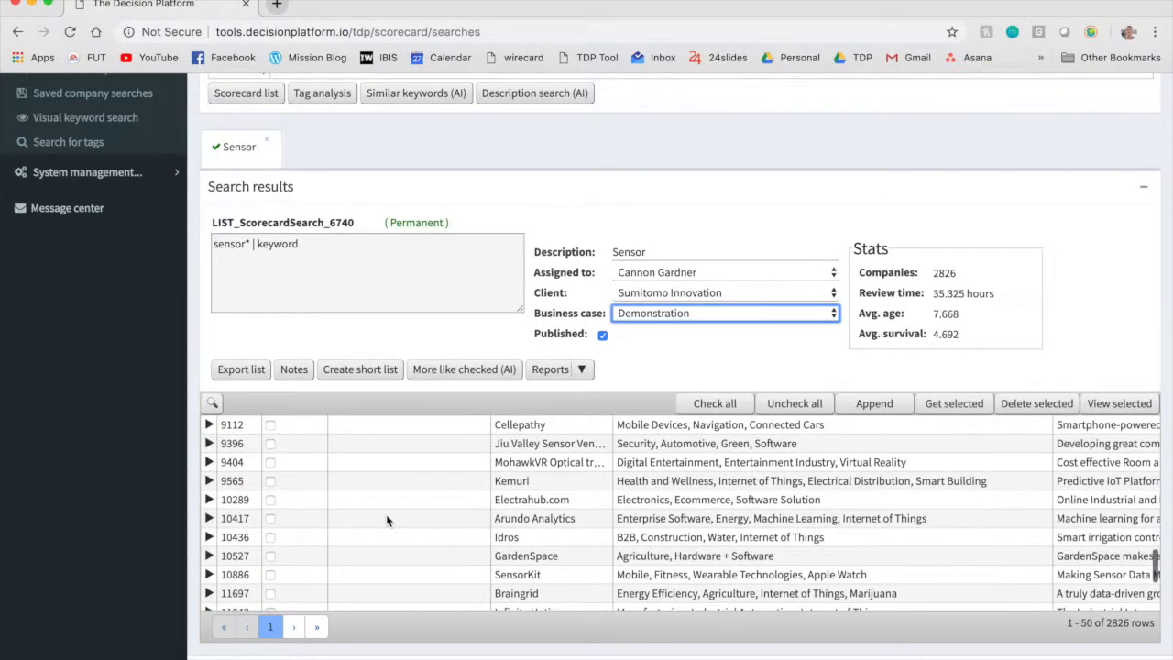
pyautogui.scroll(15, 386, 520)
pyautogui.scroll(2, 386, 520)
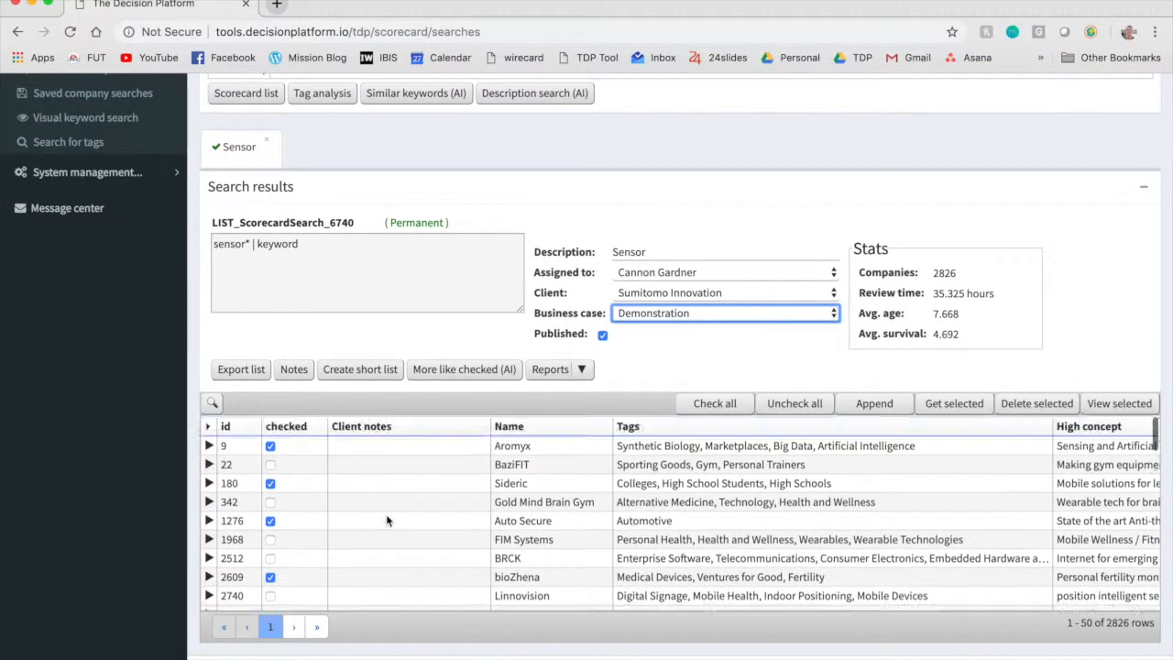
# Expand the Aromyx row, examine its description and remaining data columns, and collapse it again.
pyautogui.click(209, 447)
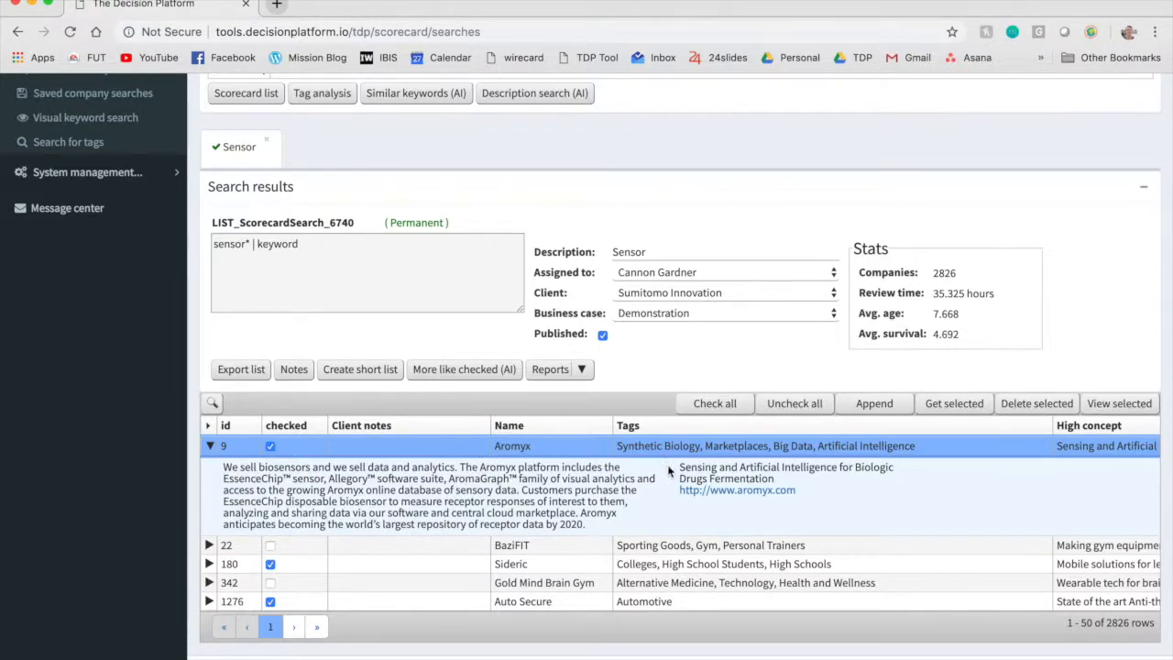
pyautogui.hscroll(10, 674, 491)
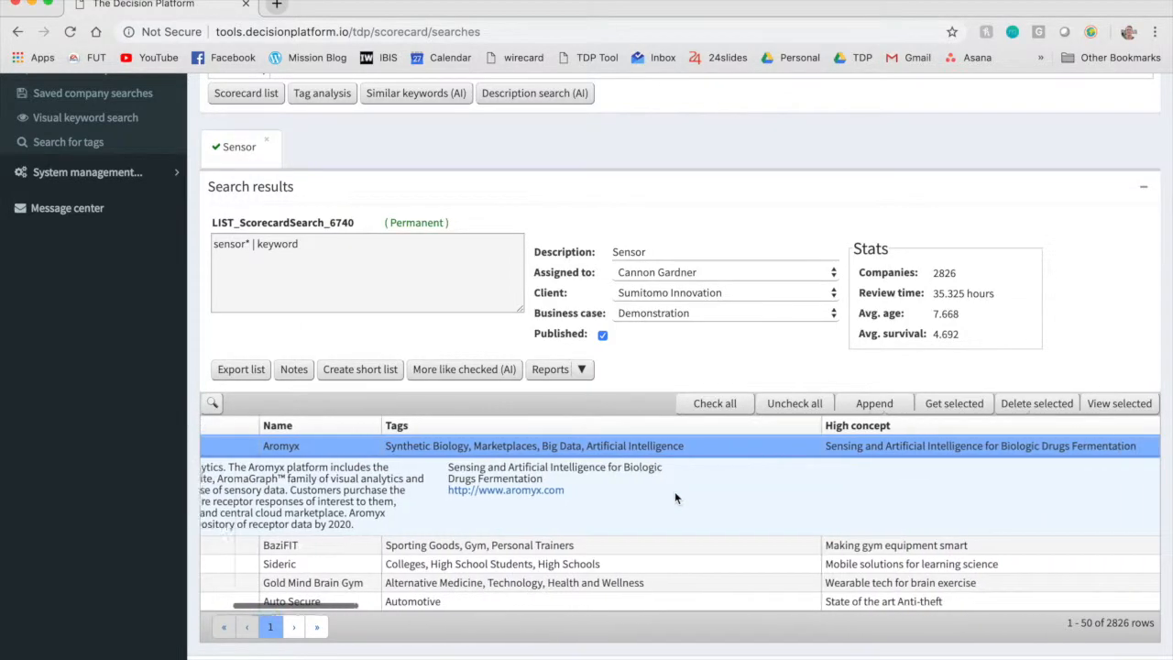
pyautogui.hscroll(10, 674, 498)
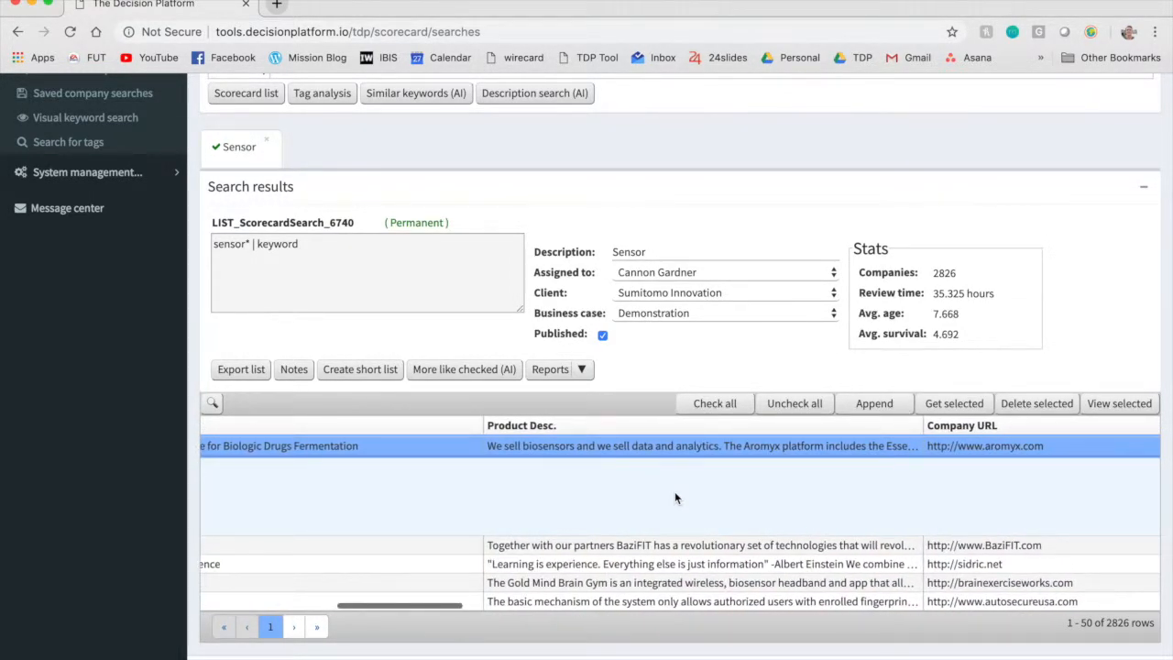
pyautogui.hscroll(10, 674, 497)
pyautogui.hscroll(10, 674, 497)
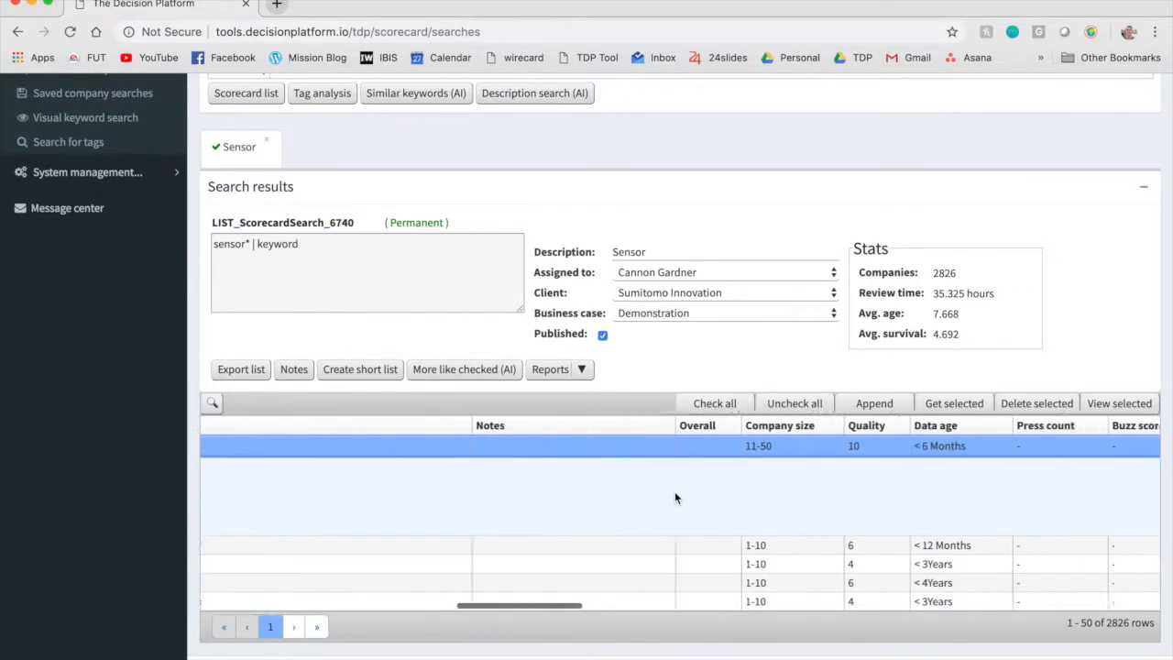
pyautogui.hscroll(3, 674, 497)
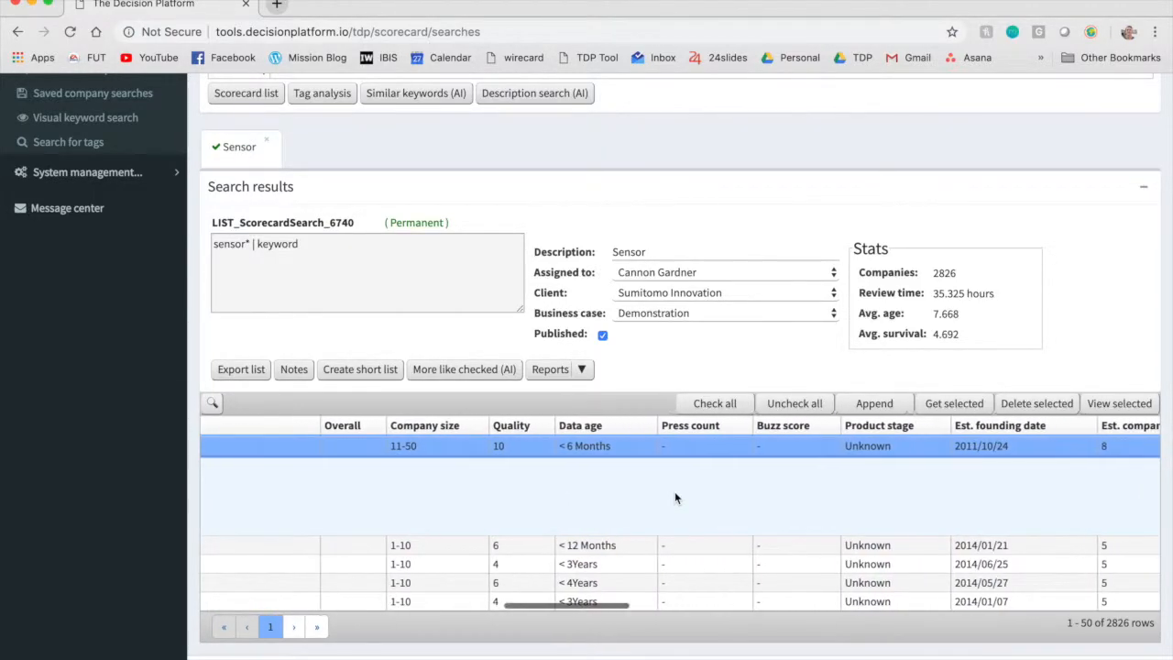
pyautogui.hscroll(-10, 674, 498)
pyautogui.hscroll(-10, 674, 498)
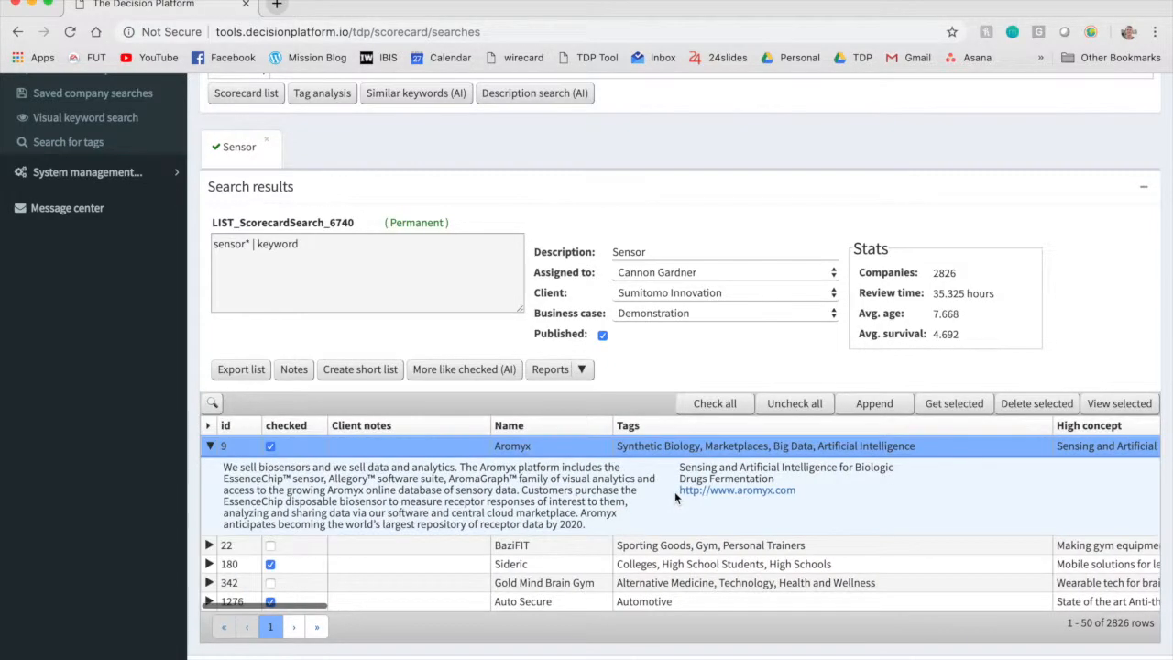
pyautogui.click(208, 445)
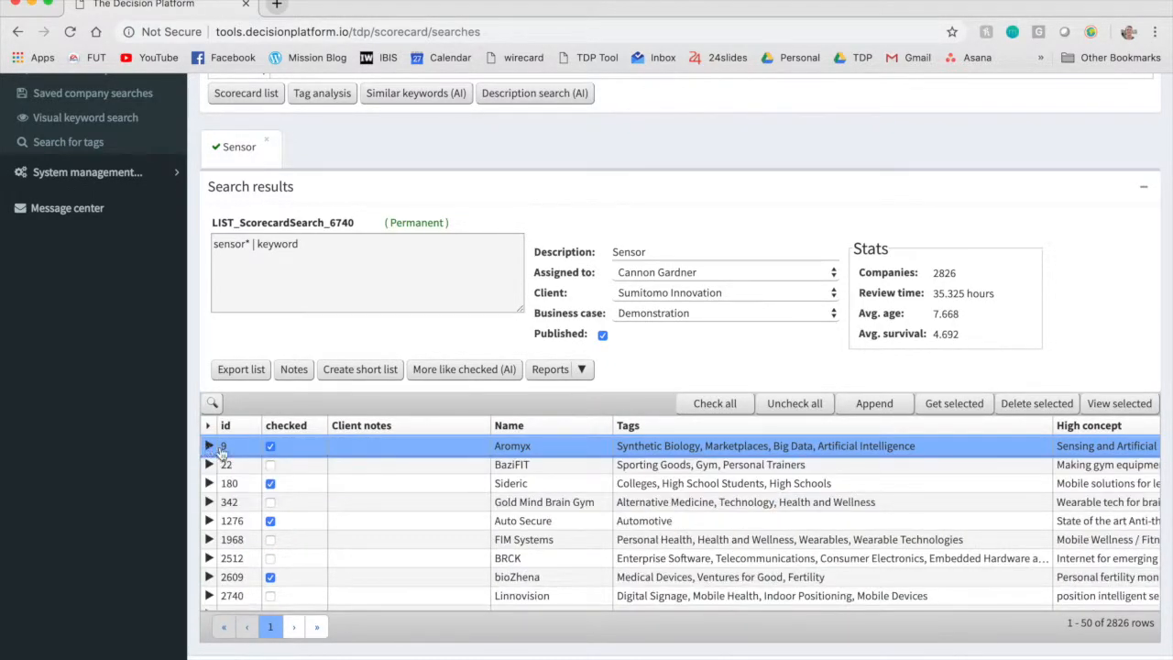
# View Aromyx's scorecard, examine its high concept, website, startup summary, summary scores and tags, and close it.
pyautogui.click(1100, 403)
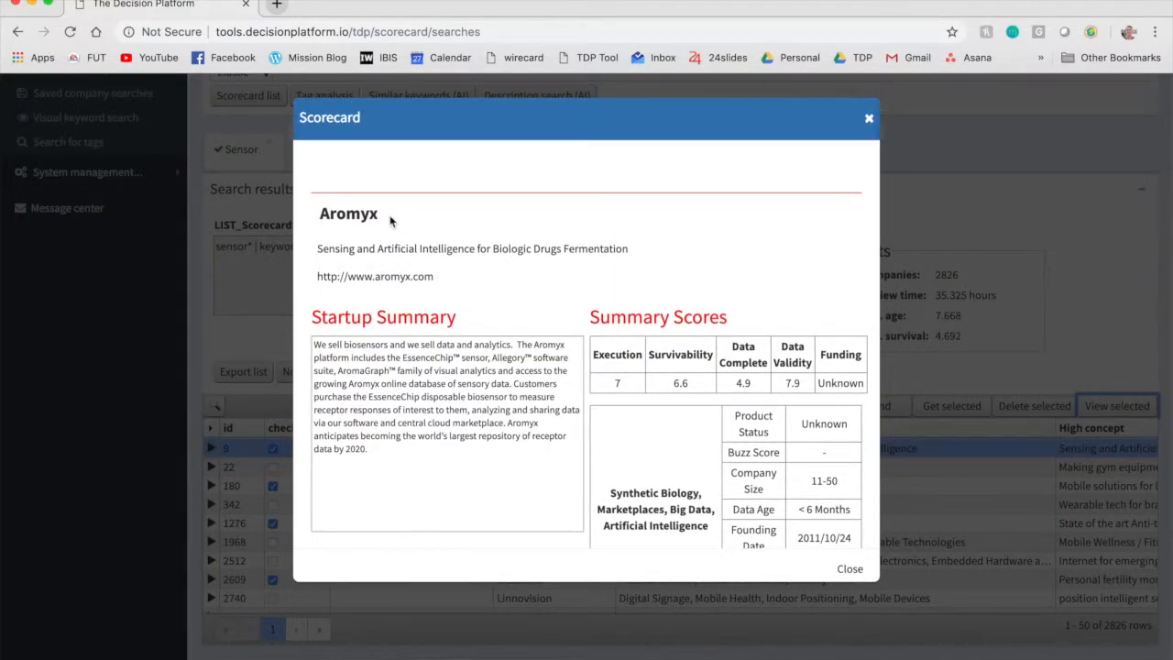
pyautogui.doubleClick(399, 249)
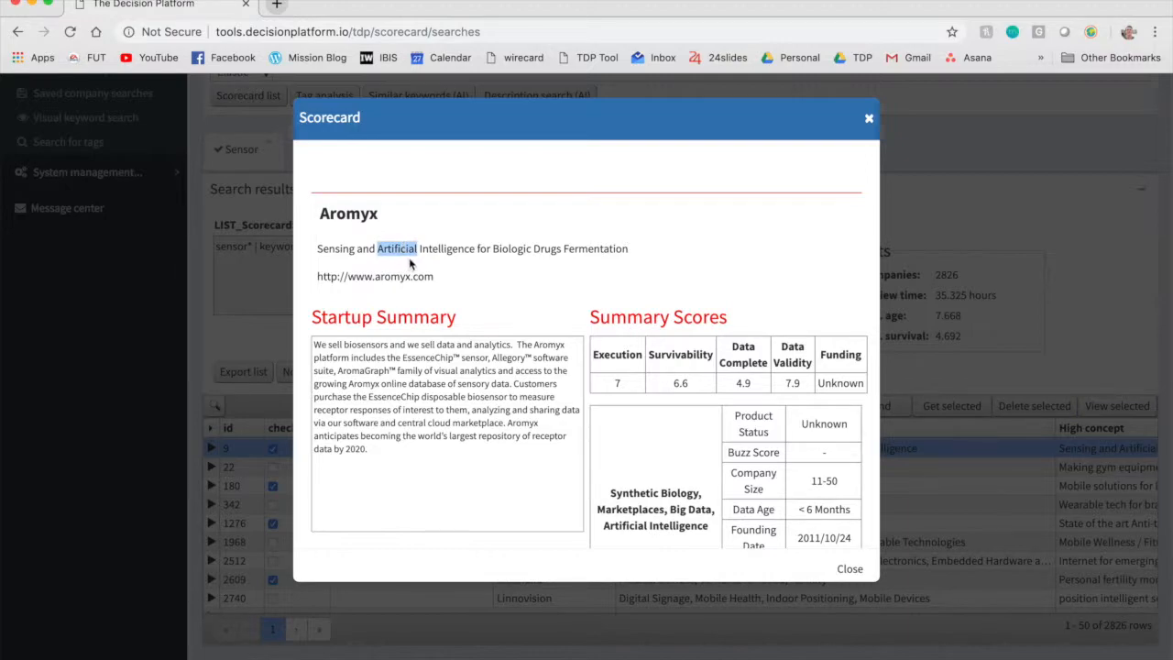
pyautogui.tripleClick(410, 255)
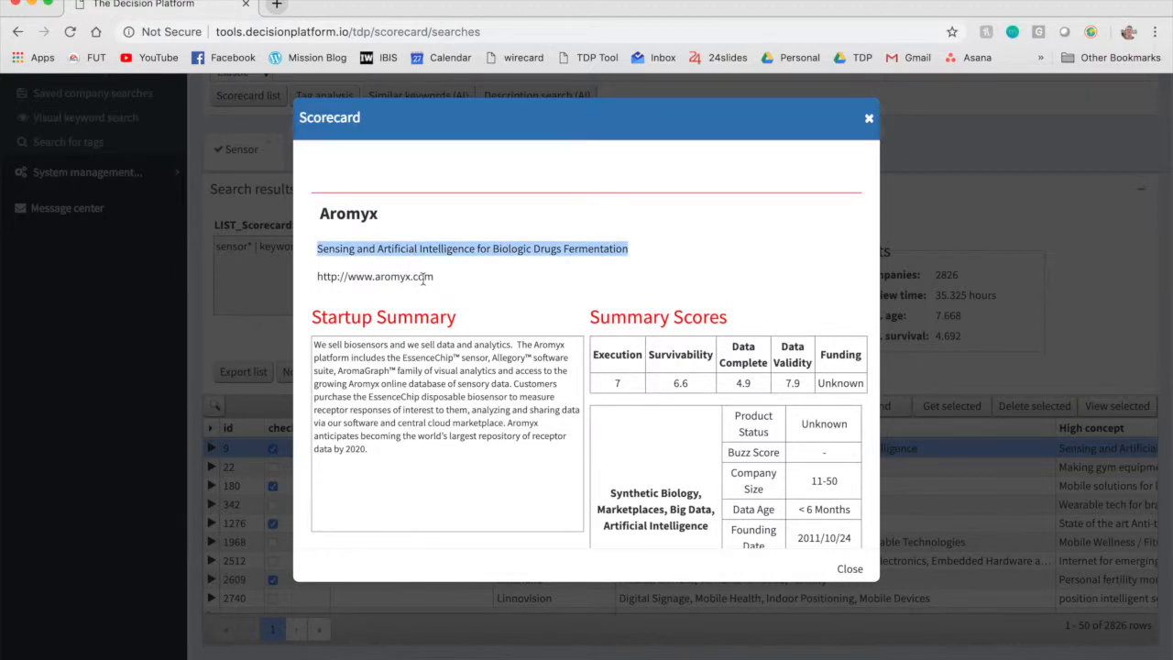
pyautogui.doubleClick(423, 276)
pyautogui.tripleClick(423, 277)
pyautogui.click(455, 488)
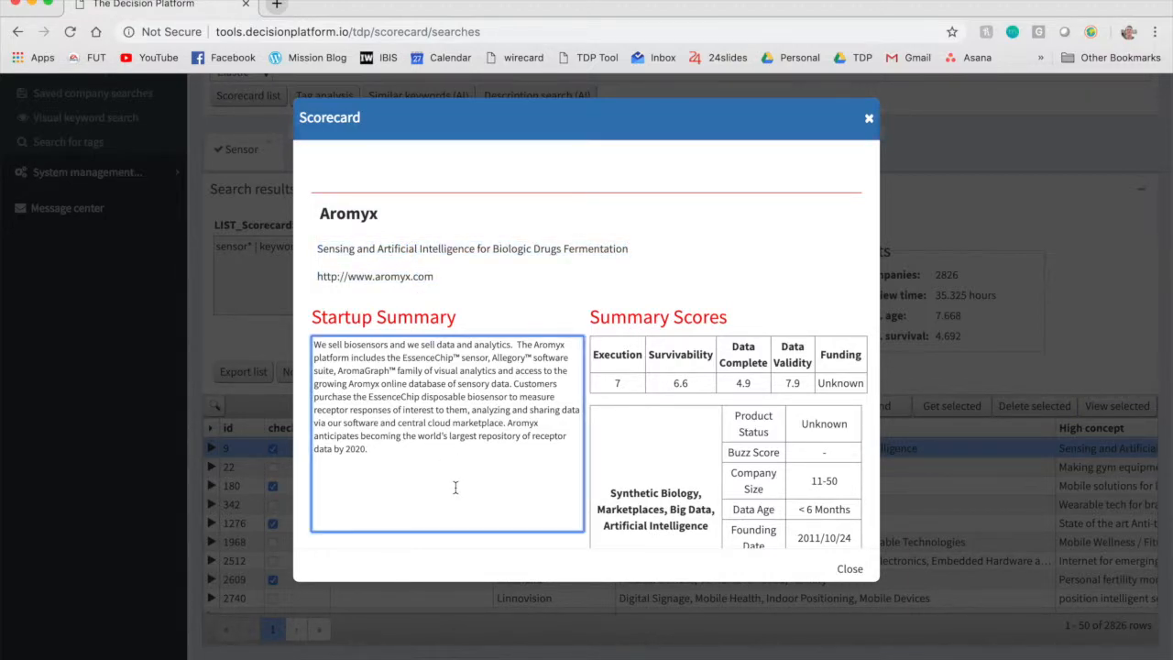
pyautogui.scroll(-1, 667, 440)
pyautogui.click(666, 427)
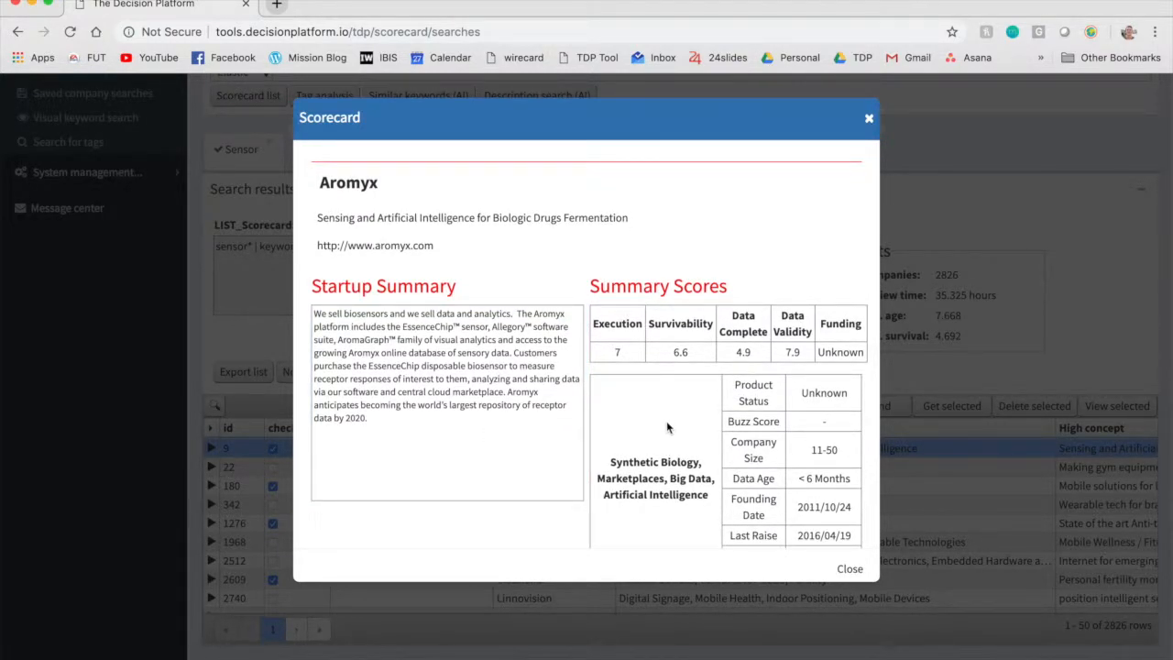
pyautogui.scroll(-2, 666, 421)
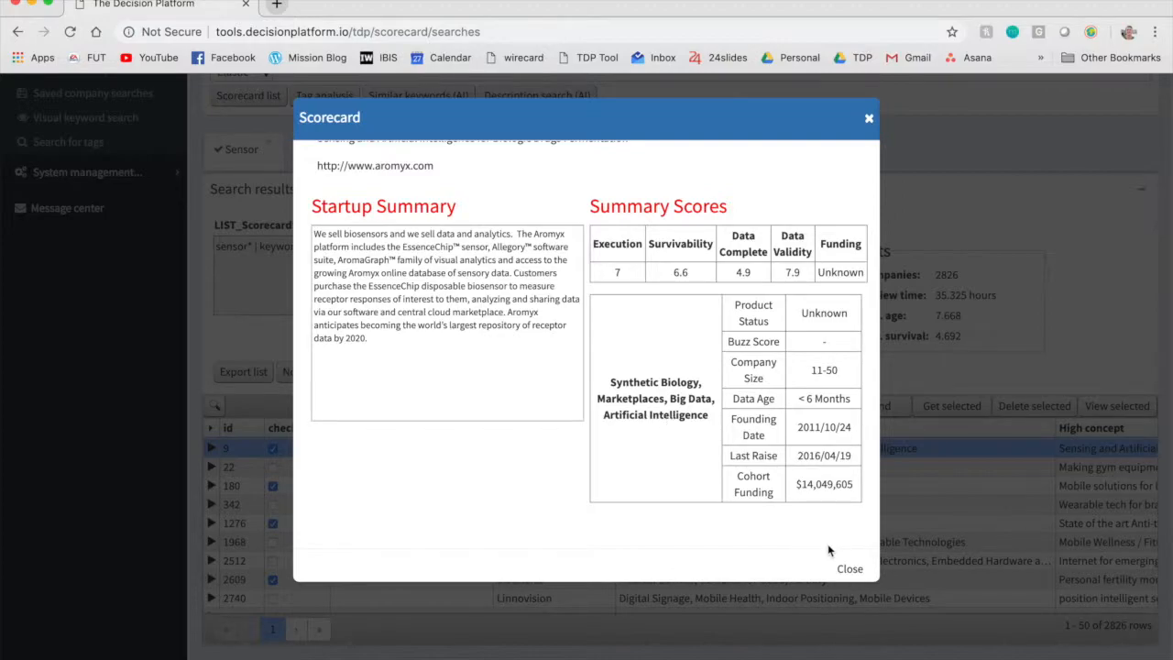
pyautogui.click(850, 568)
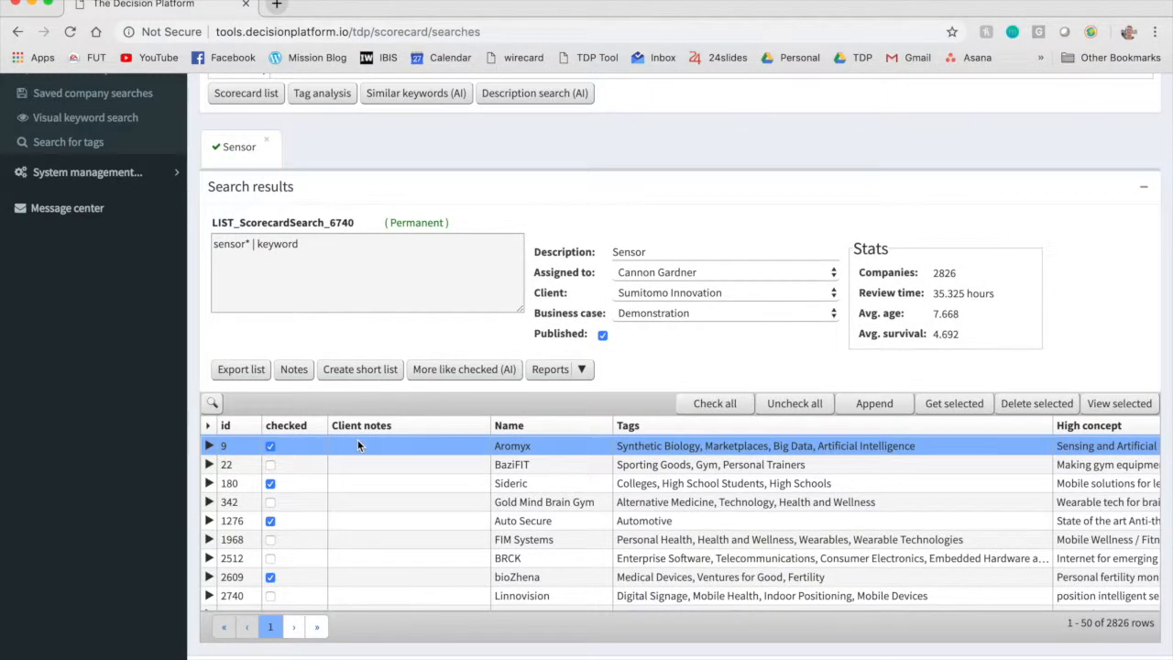
# Extend the row selection from Aromyx through FIM Systems, browse the selected companies' scorecards together, and close them.
pyautogui.keyDown('shift'); pyautogui.click(372, 543); pyautogui.keyUp('shift')
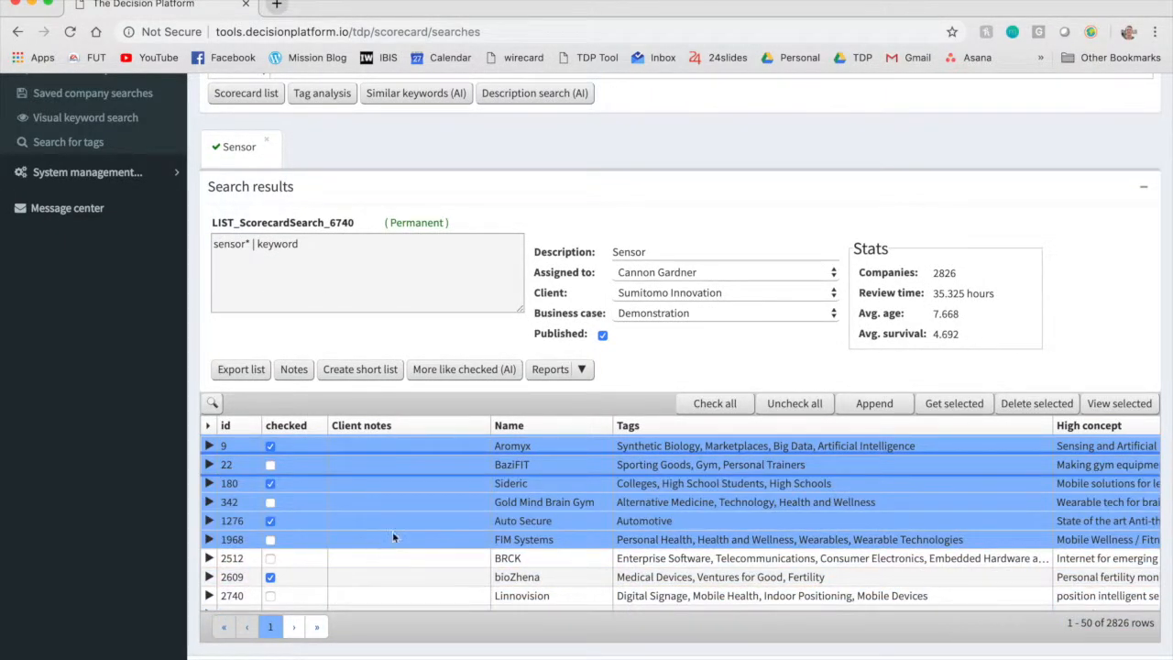
pyautogui.click(1127, 403)
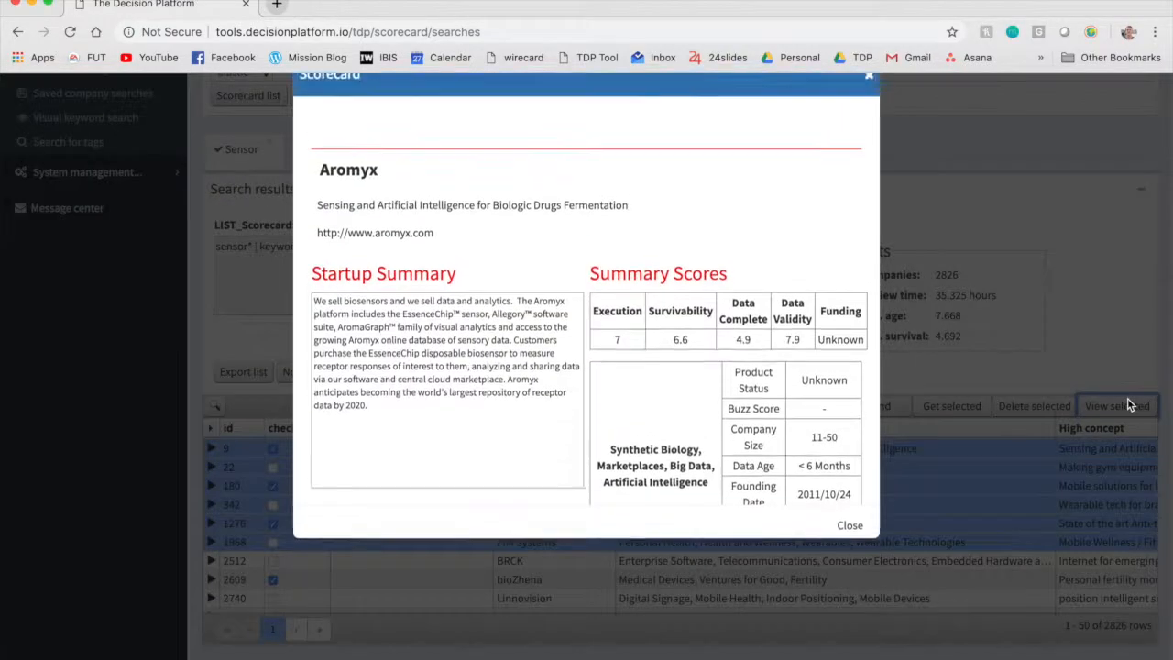
pyautogui.scroll(-3, 747, 394)
pyautogui.scroll(-7, 746, 381)
pyautogui.scroll(-8, 744, 384)
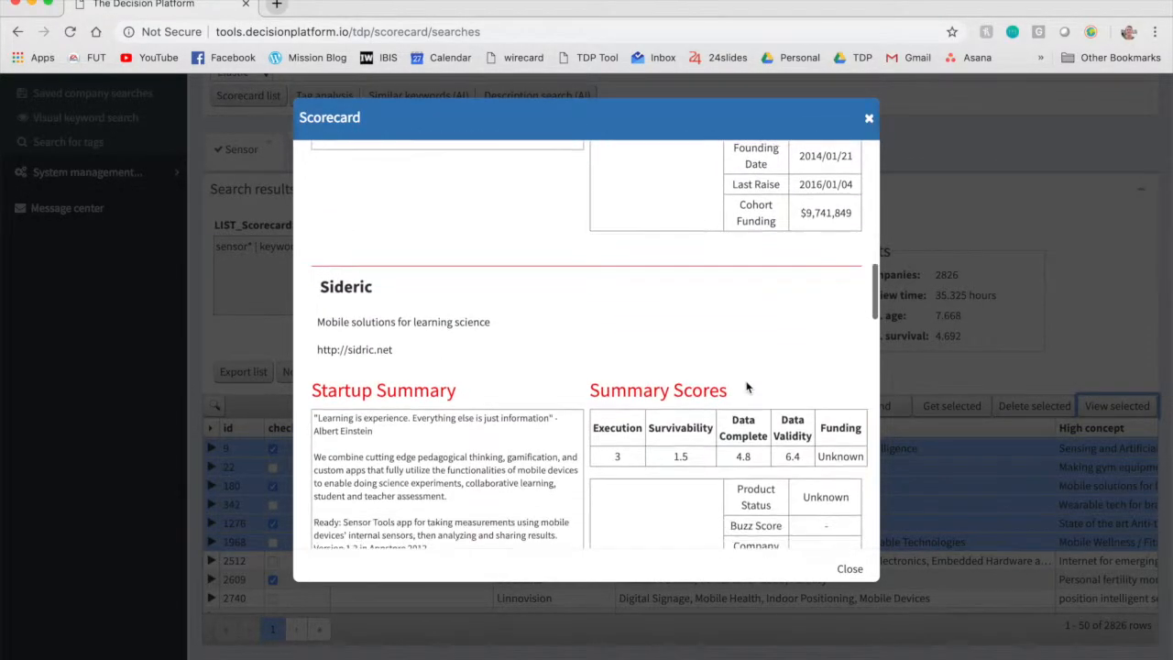
pyautogui.scroll(-3, 747, 388)
pyautogui.click(868, 117)
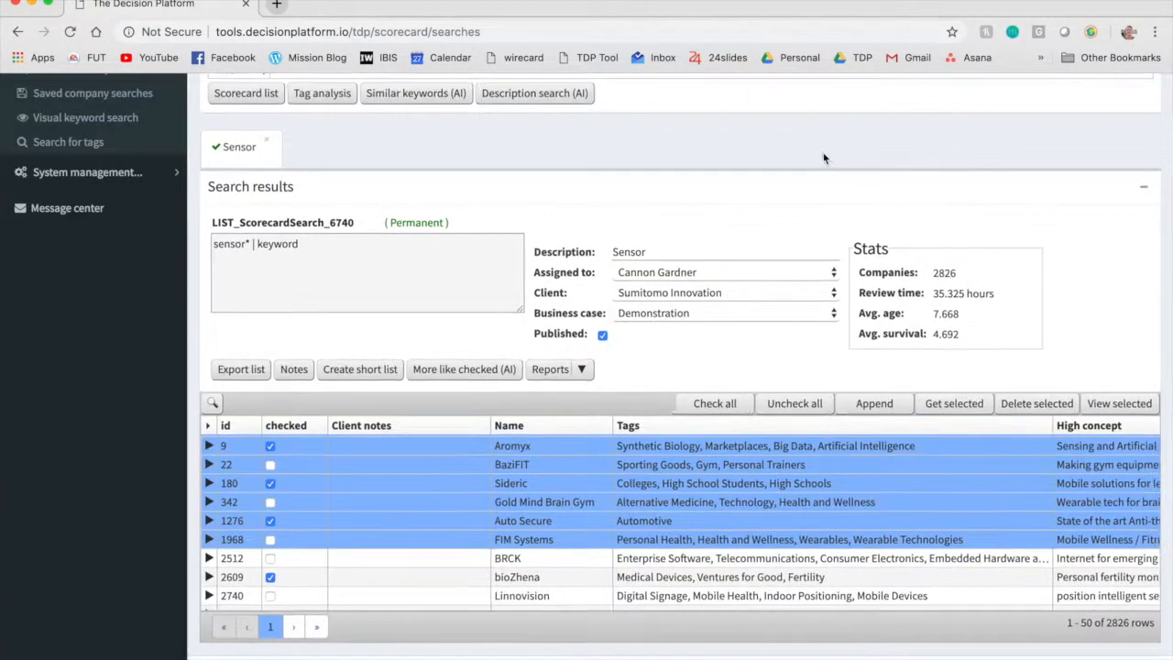
# Uncheck Aromyx, Sideric and bioZhena in the Sensor results, and check Gold Mind Brain Gym, BaziFIT and BRCK.
pyautogui.scroll(1, 438, 502)
pyautogui.click(418, 502)
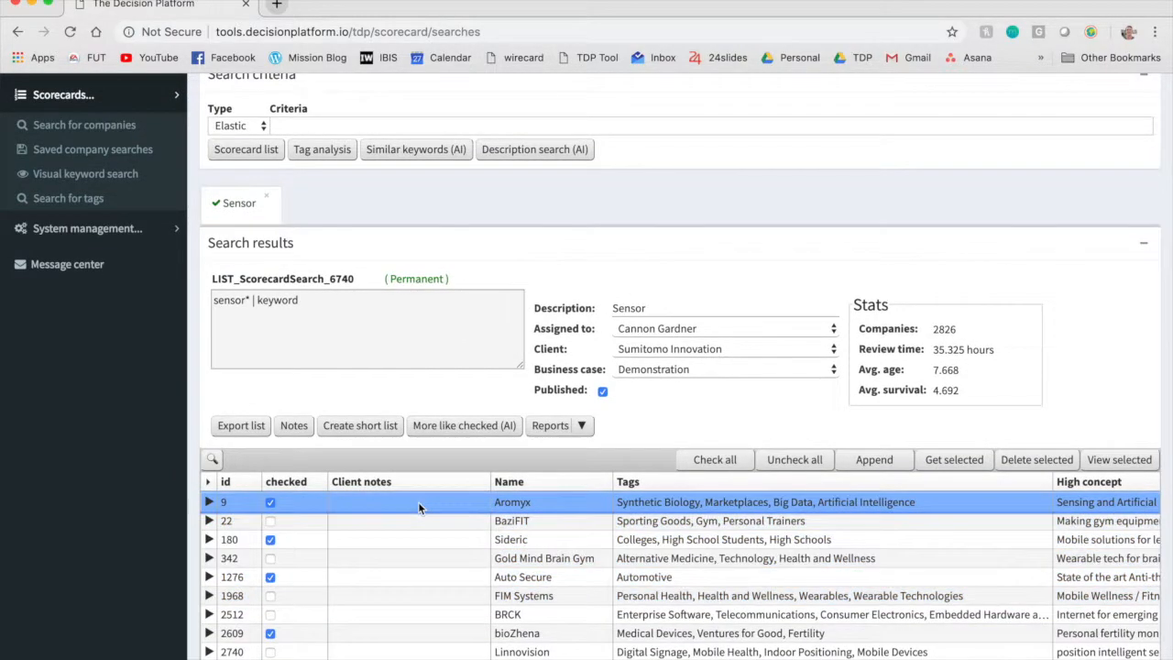
pyautogui.scroll(-1, 455, 375)
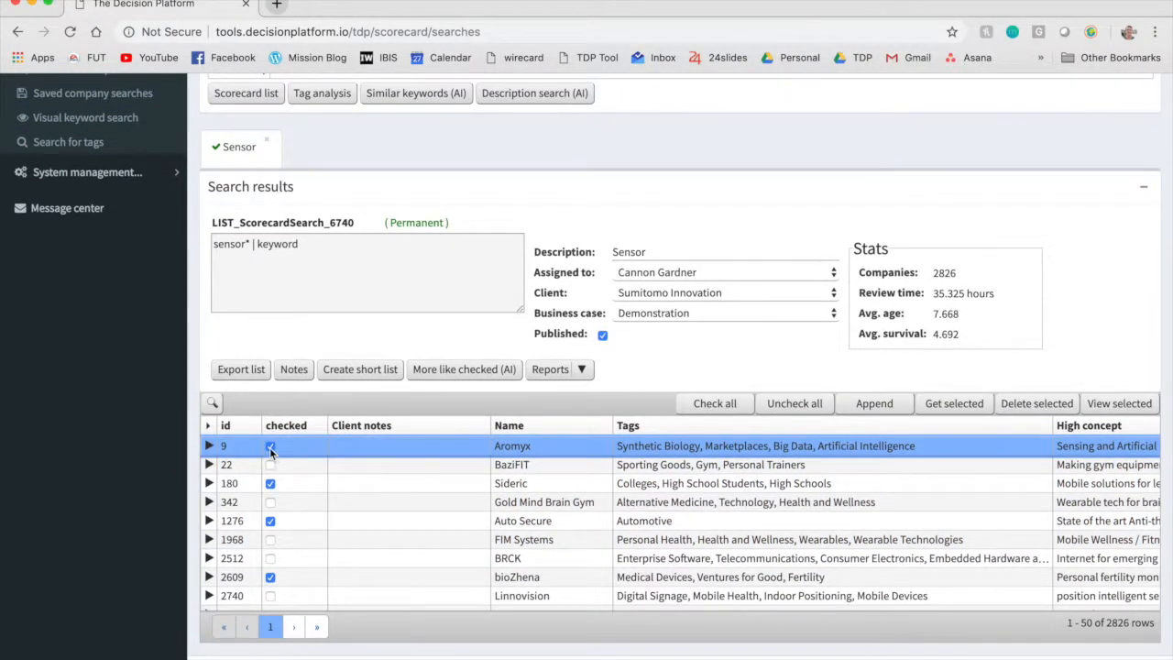
pyautogui.click(271, 482)
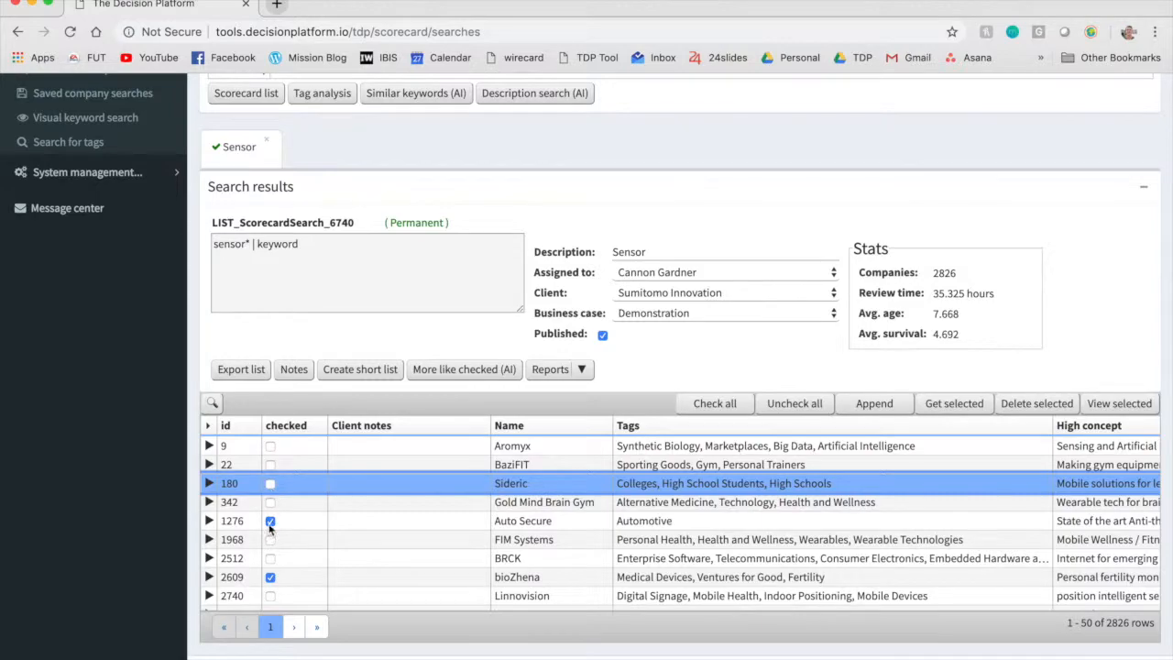
pyautogui.click(270, 502)
pyautogui.click(270, 465)
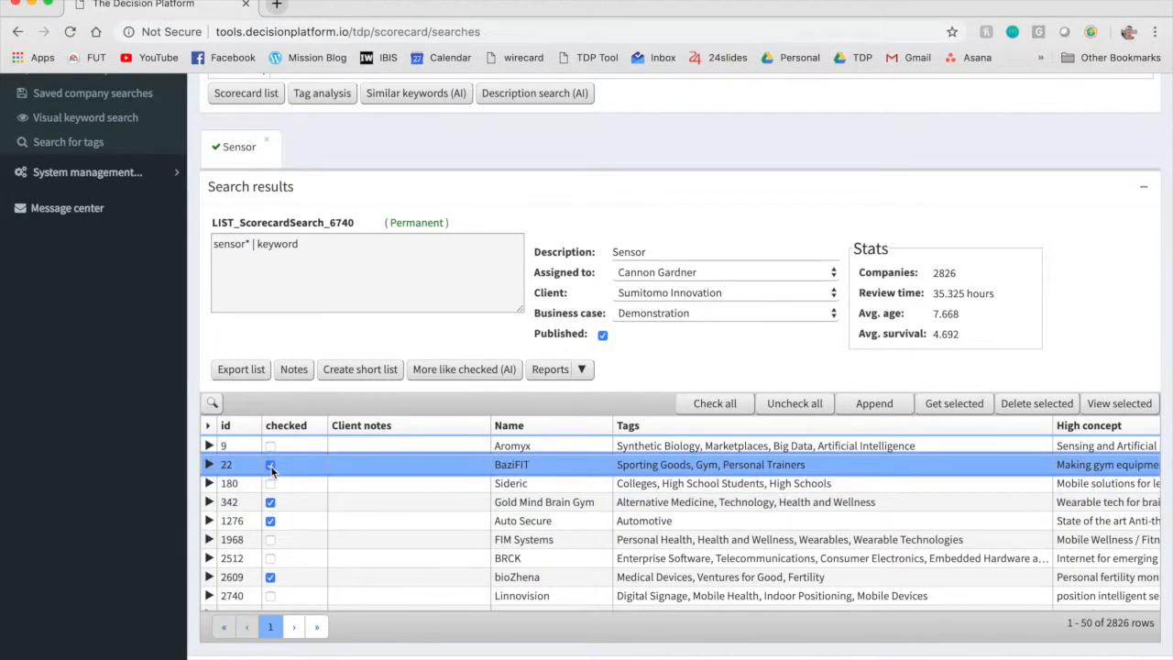
pyautogui.click(270, 578)
pyautogui.click(270, 558)
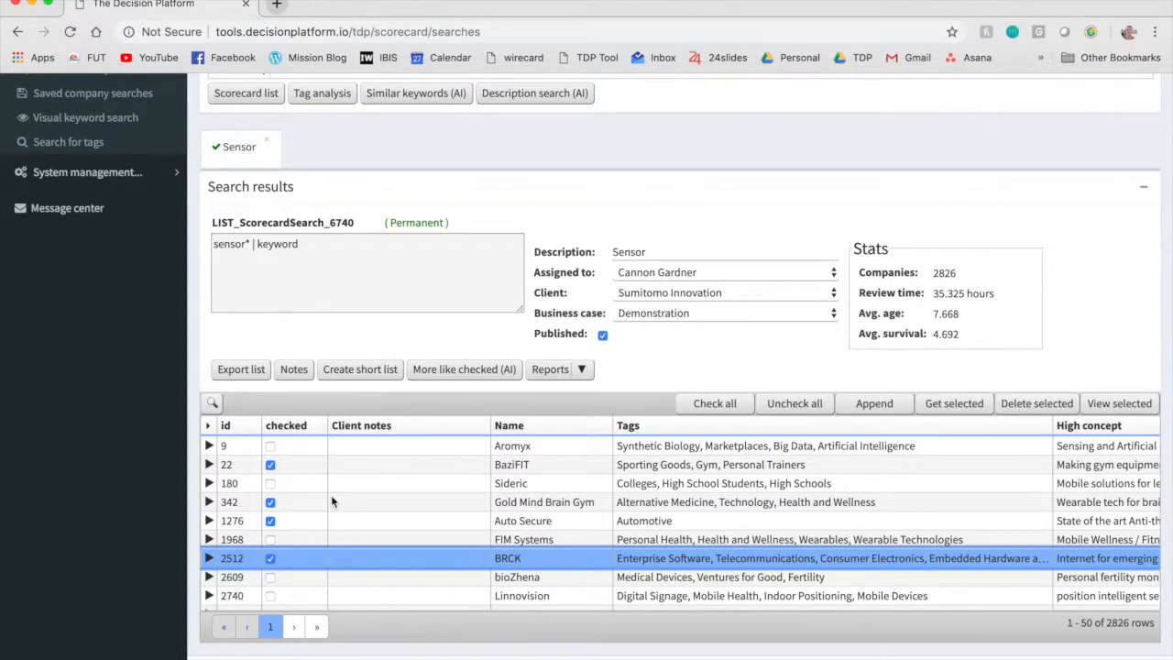
# Clear the check marks of BRCK, Auto Secure, Gold Mind Brain Gym and BaziFIT.
pyautogui.click(271, 558)
pyautogui.click(271, 520)
pyautogui.click(271, 502)
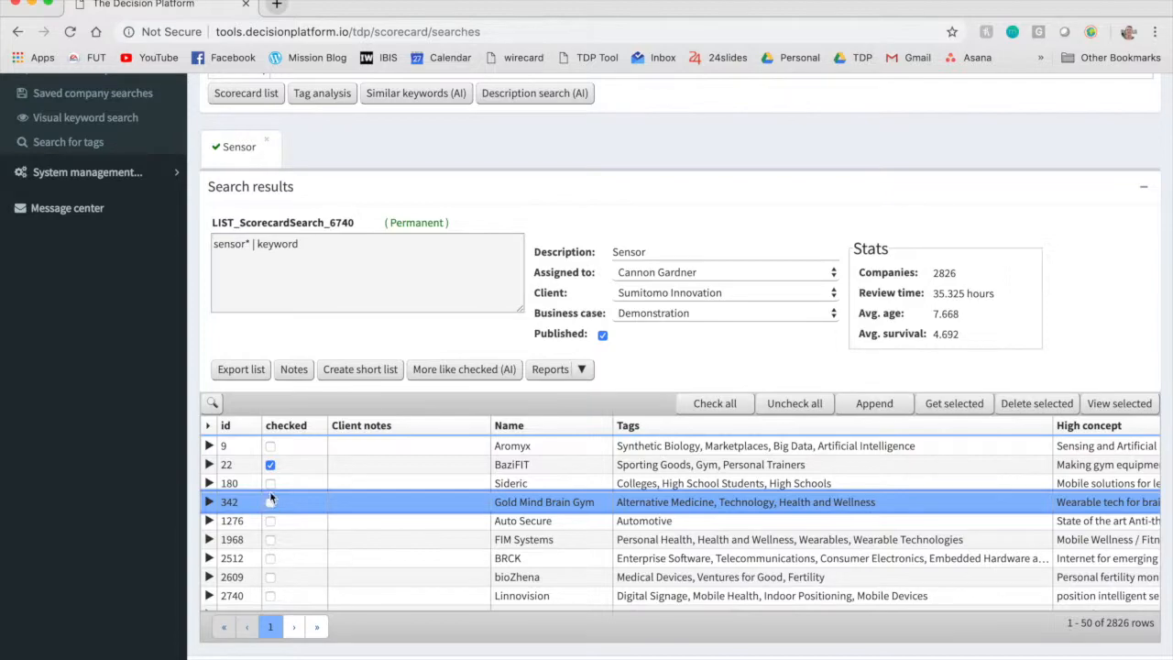
pyautogui.click(270, 466)
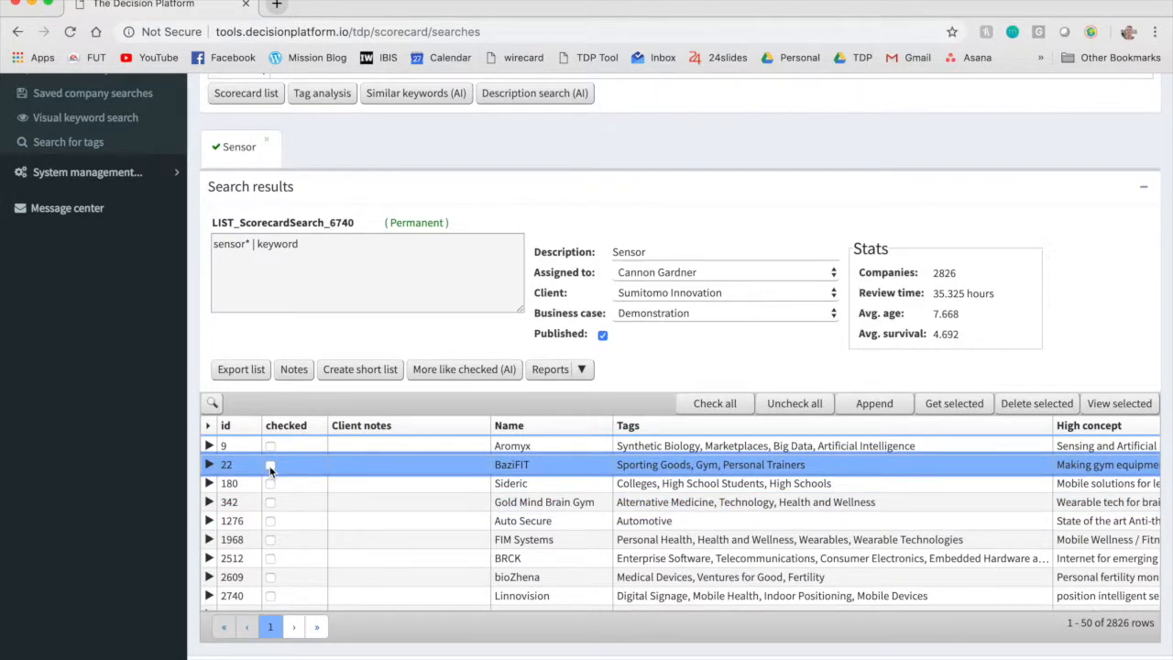
# Check BaziFIT, Gold Mind Brain Gym and Auto Secure, and create a short list from the checked companies.
pyautogui.click(270, 502)
pyautogui.click(270, 520)
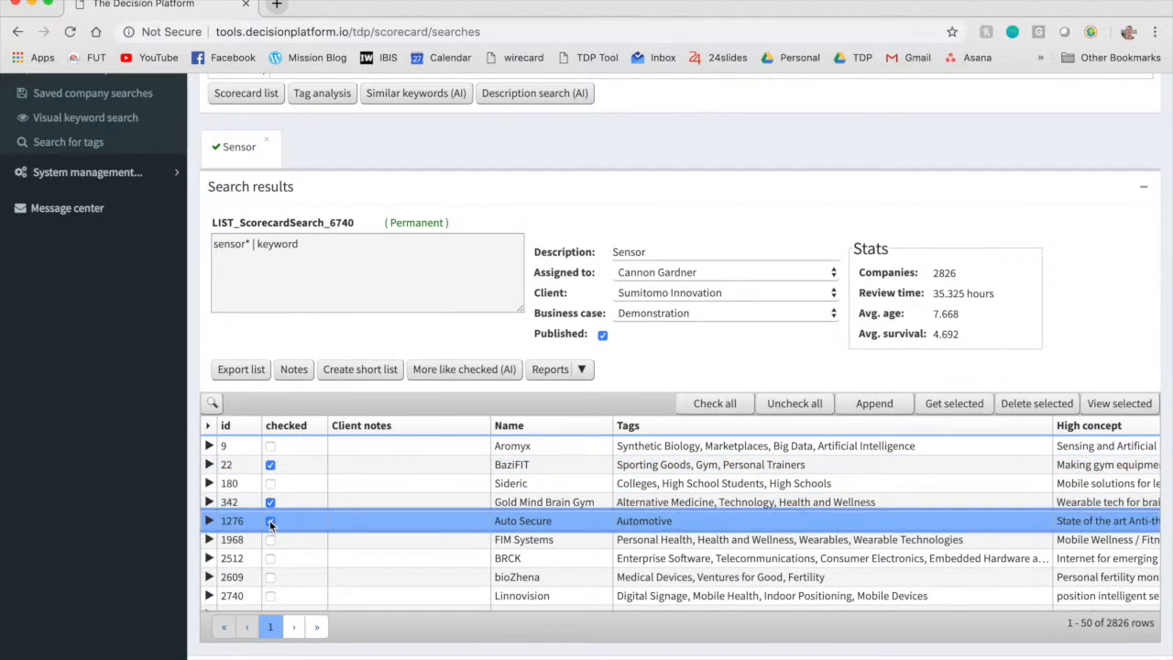
pyautogui.click(359, 370)
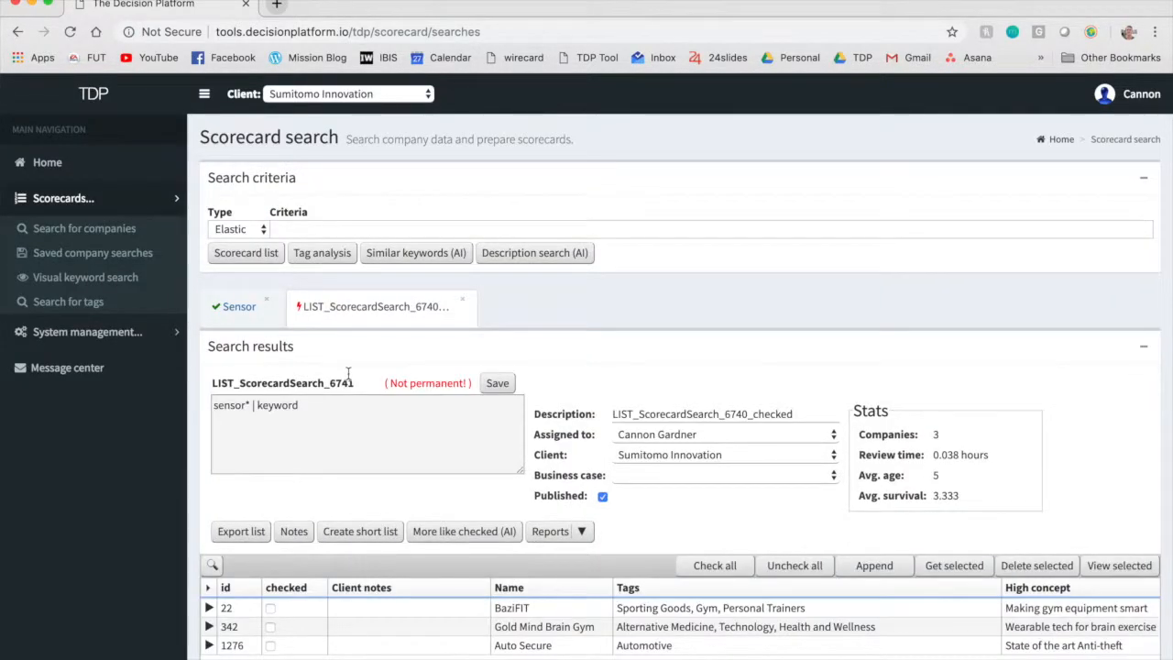
# Replace the new short list's description with "sensor shortlist".
pyautogui.click(644, 409)
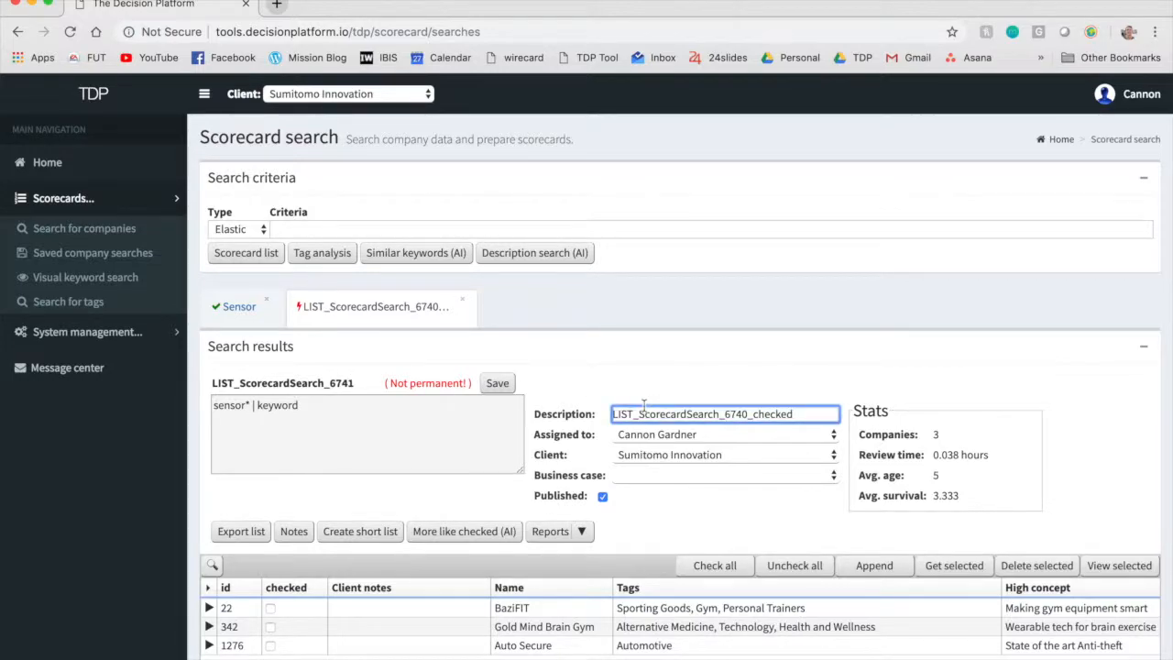
pyautogui.press('super+a')
pyautogui.press('BackSpace')
pyautogui.write('sensor')
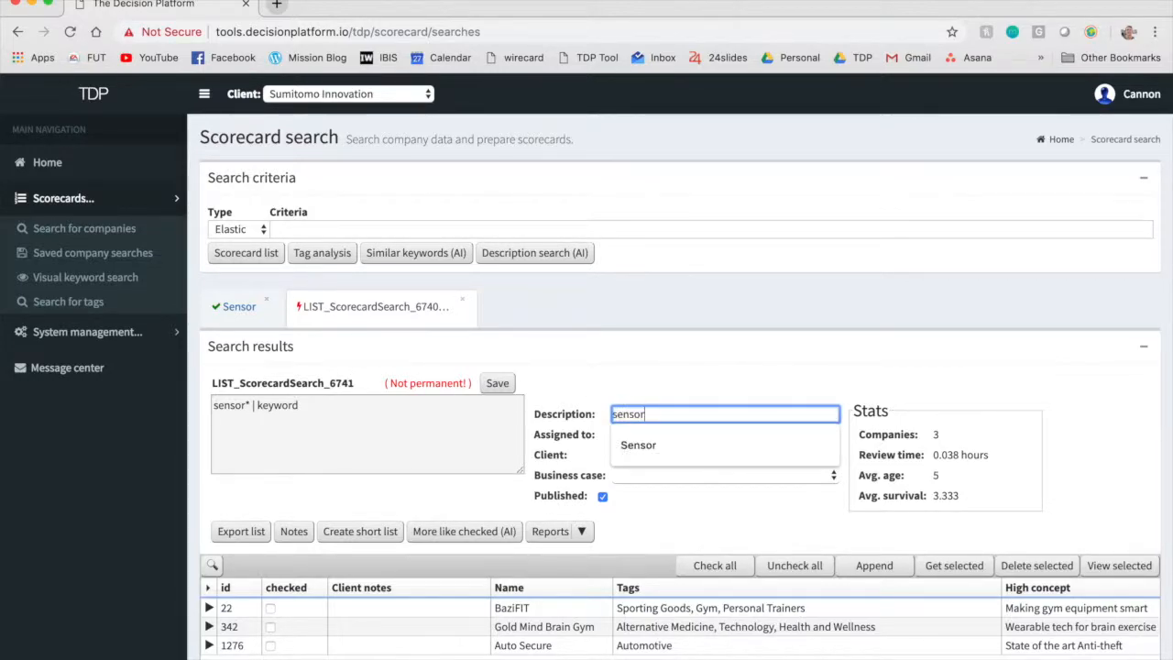
pyautogui.write(' shortlist')
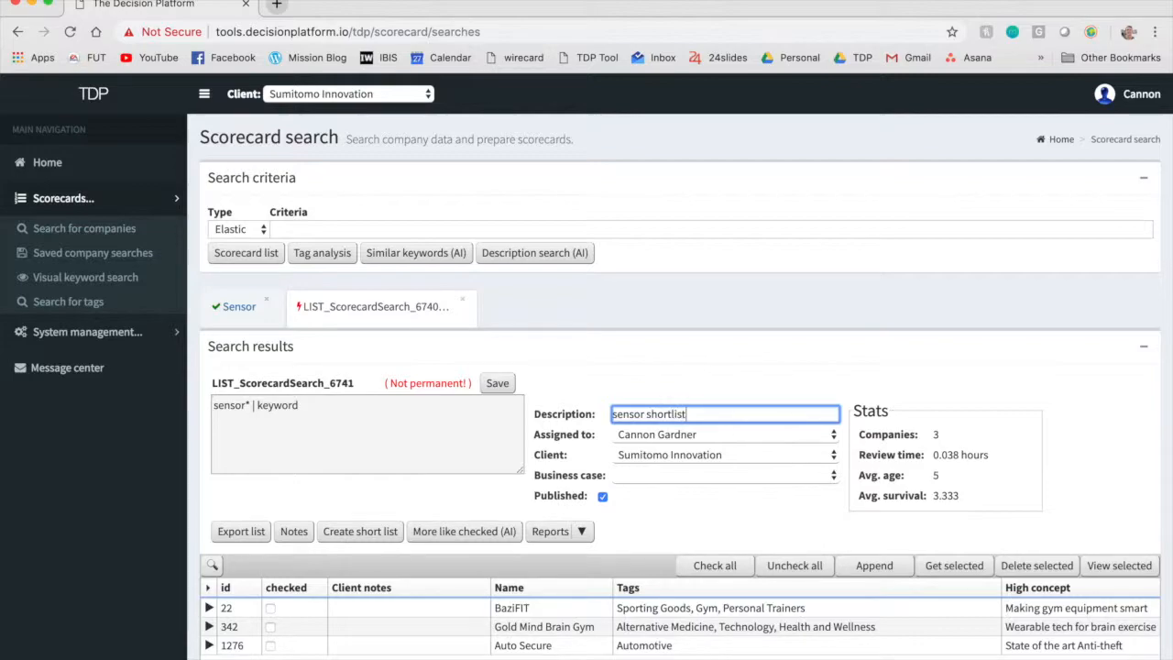
# Assign the short list to the Demonstration business case and save it permanently.
pyautogui.click(653, 475)
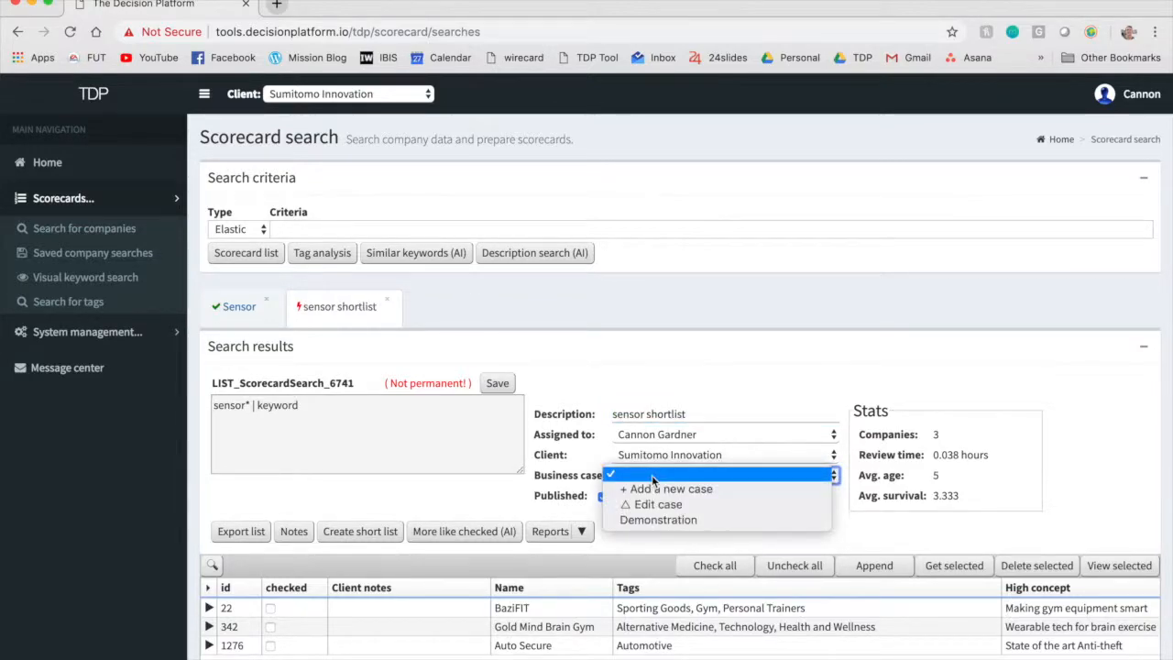
pyautogui.click(657, 518)
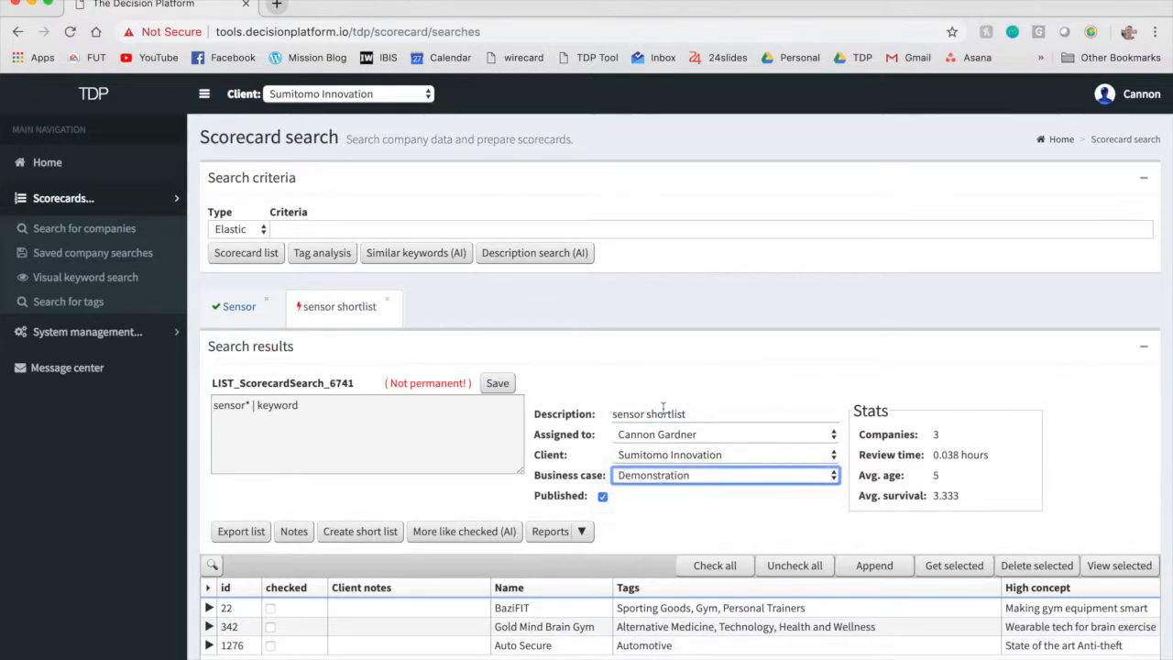
pyautogui.click(508, 392)
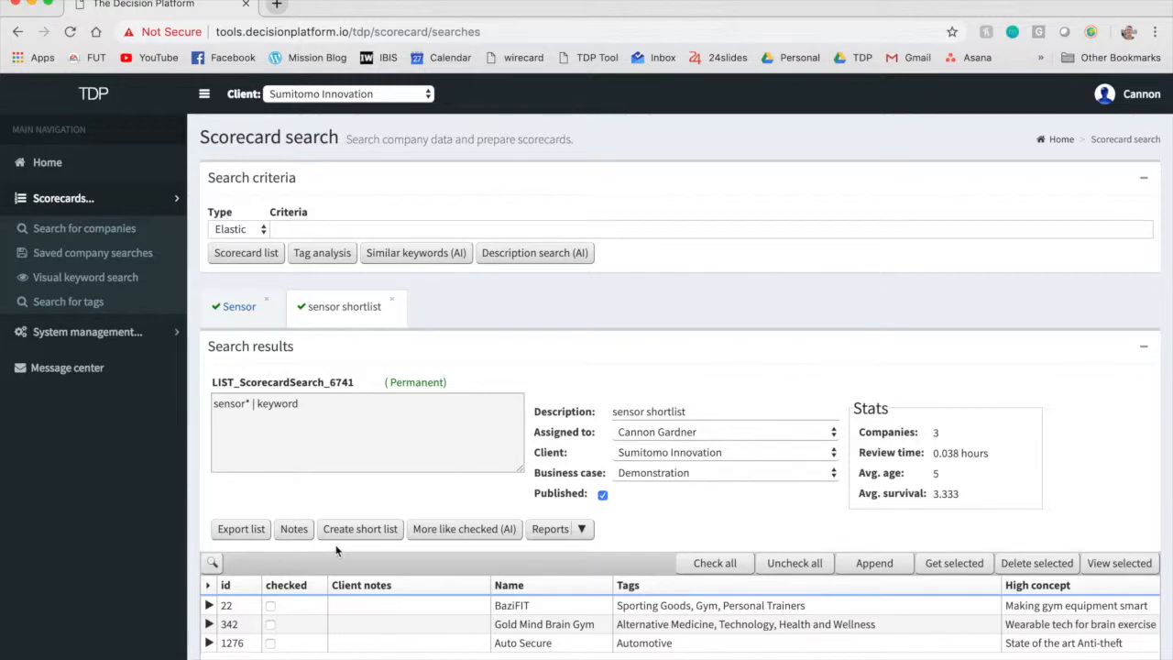
# Add the note "you may put notes here" to the sensor shortlist and close the notes.
pyautogui.click(296, 530)
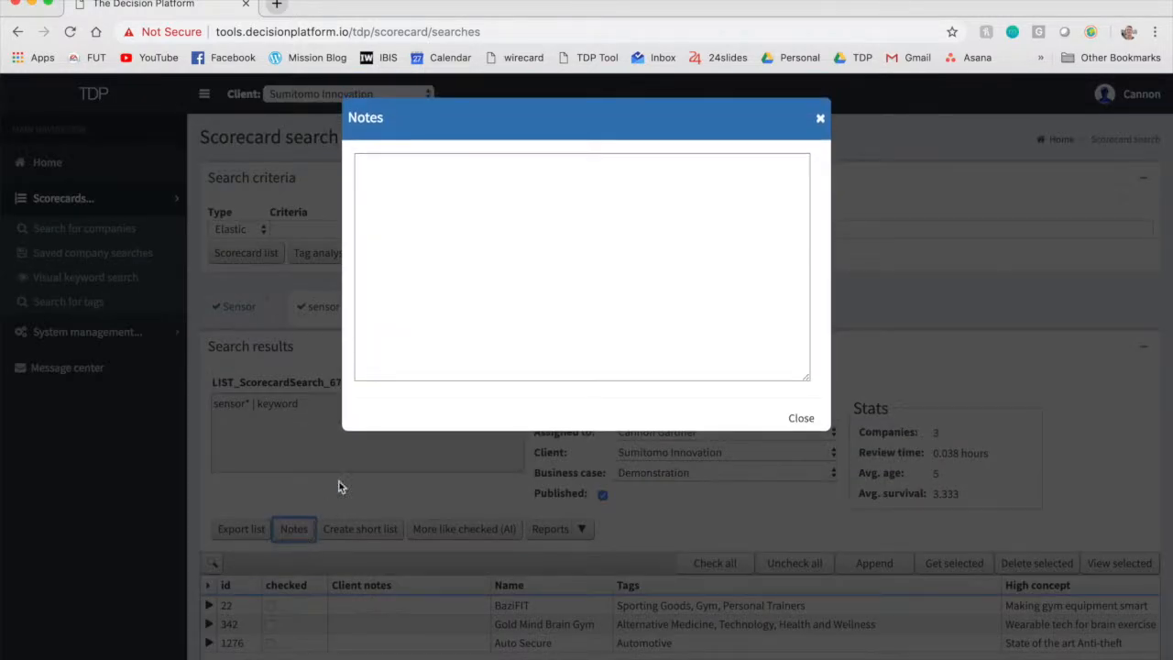
pyautogui.write('you may put notes here')
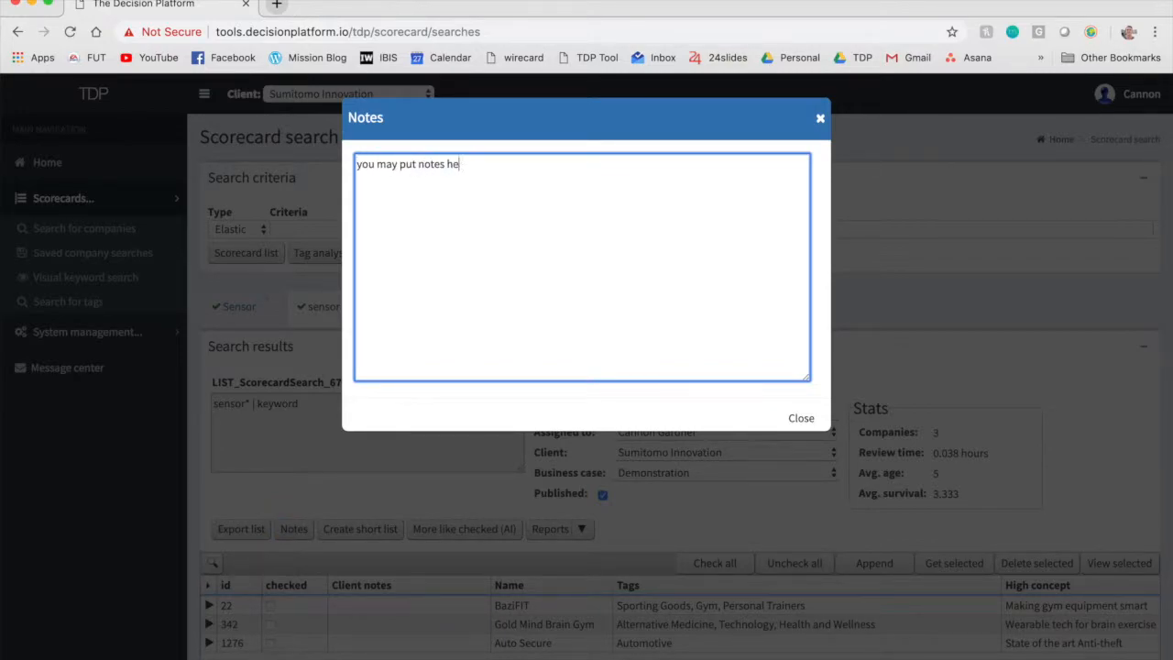
pyautogui.click(801, 419)
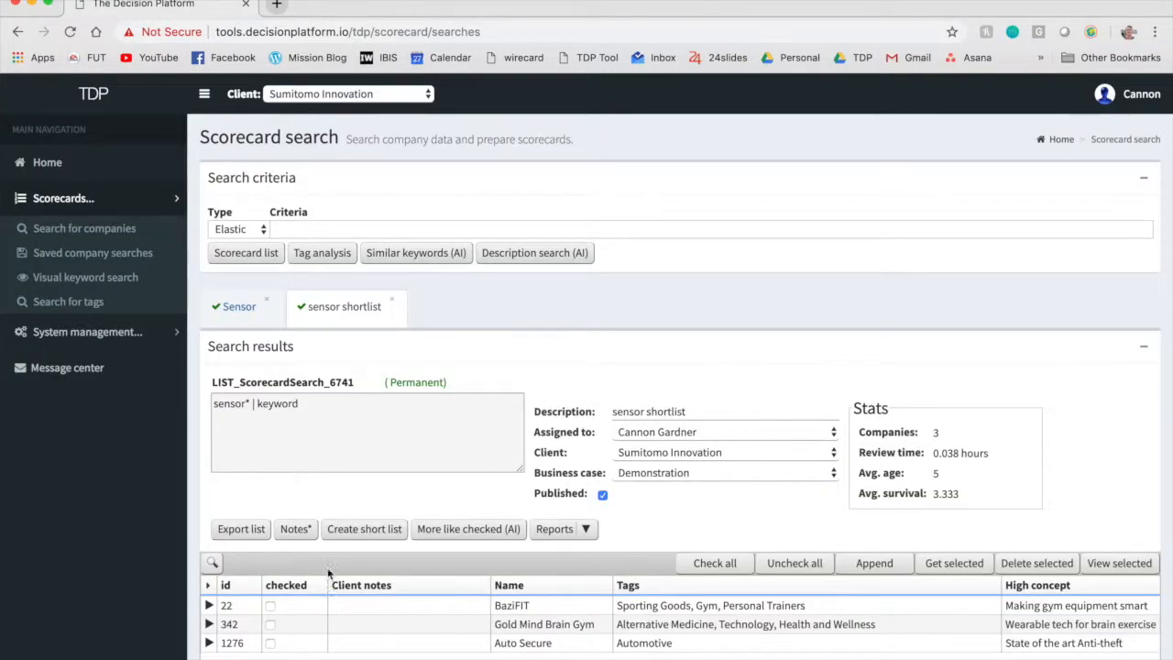
# Reopen the sensor shortlist's notes, delete all of the text and close them.
pyautogui.click(311, 535)
pyautogui.click(524, 175)
pyautogui.press('super+a')
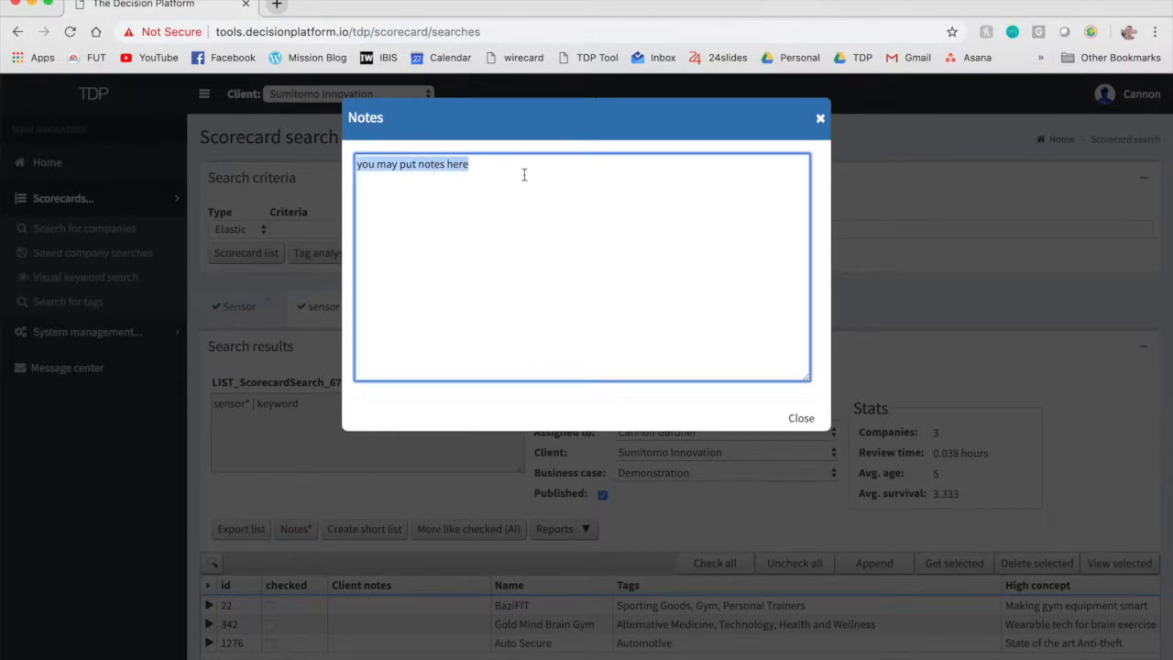
pyautogui.press('BackSpace')
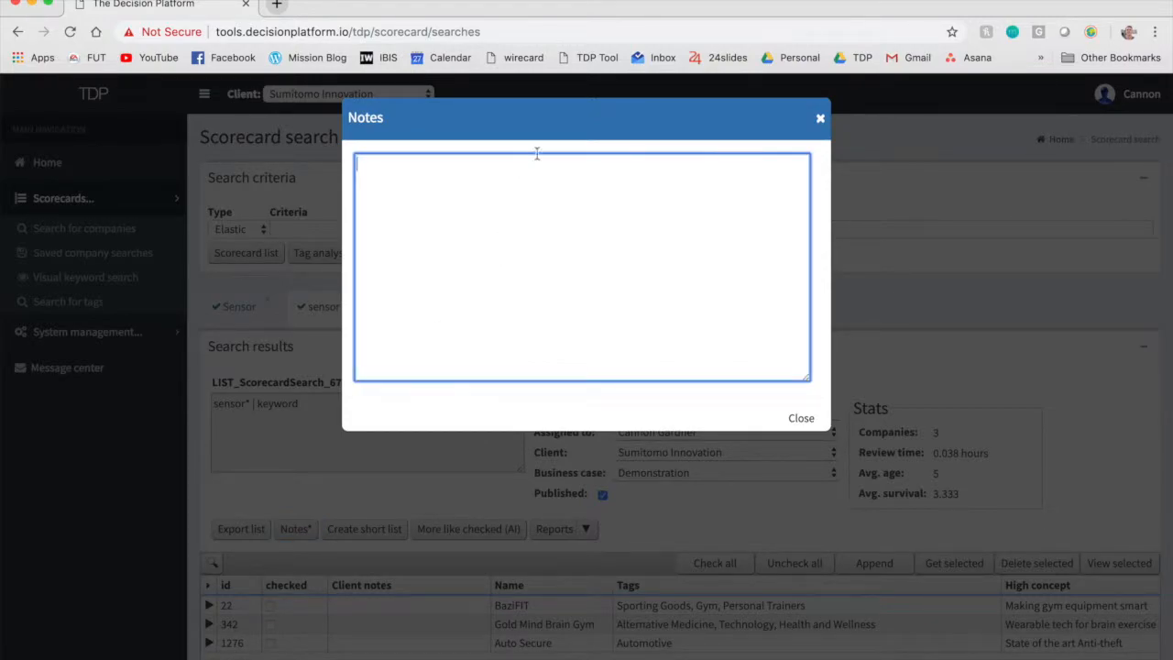
pyautogui.click(817, 118)
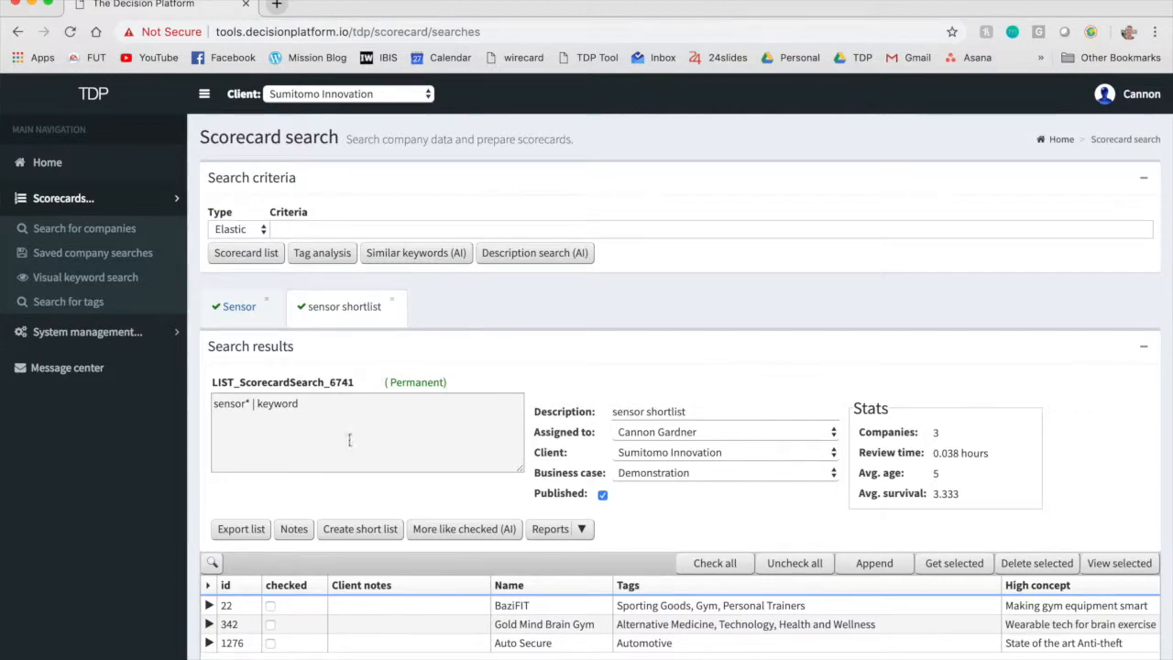
# Export the sensor shortlist, hide the format sidebar in the exported spreadsheet, and review its columns through Product Desc.
pyautogui.click(256, 533)
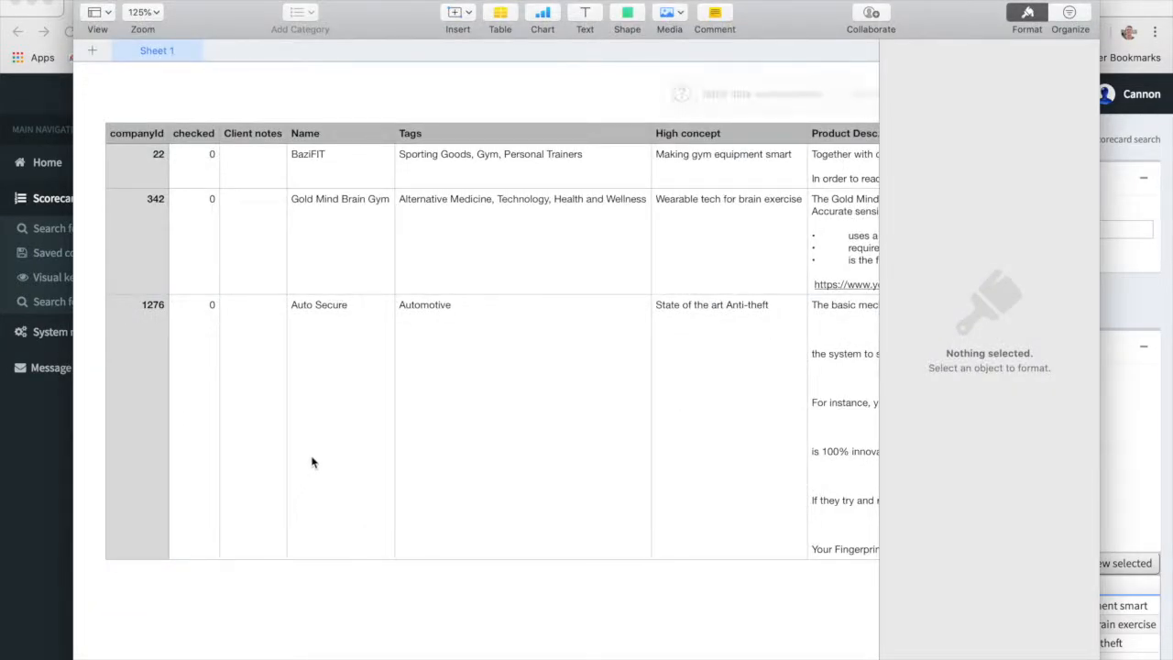
pyautogui.click(1029, 13)
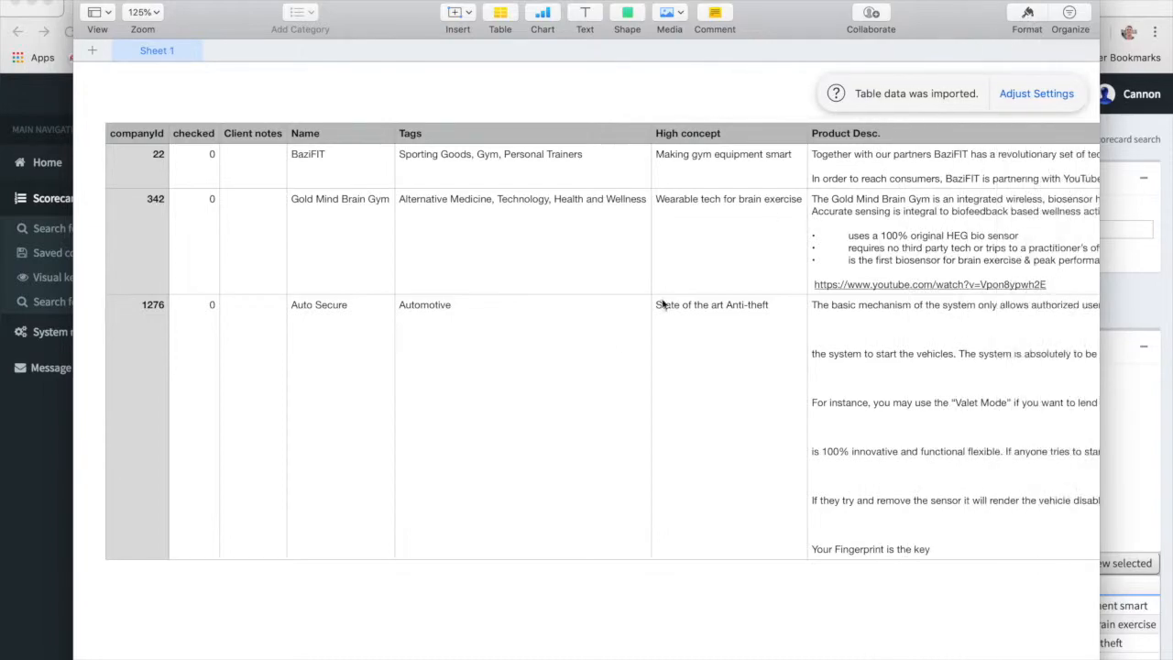
pyautogui.hscroll(5, 620, 340)
pyautogui.hscroll(10, 619, 342)
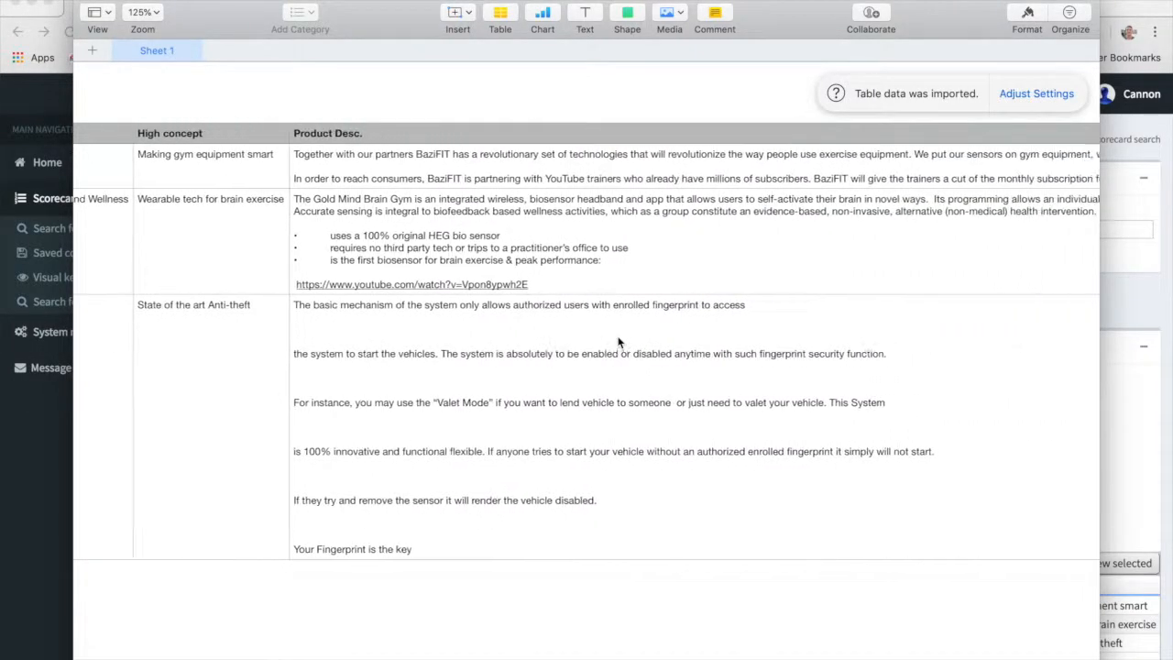
# Review the exported spreadsheet's remaining columns, from Company URL through the cohort funding and estimated spend figures, and close the spreadsheet.
pyautogui.hscroll(12, 619, 342)
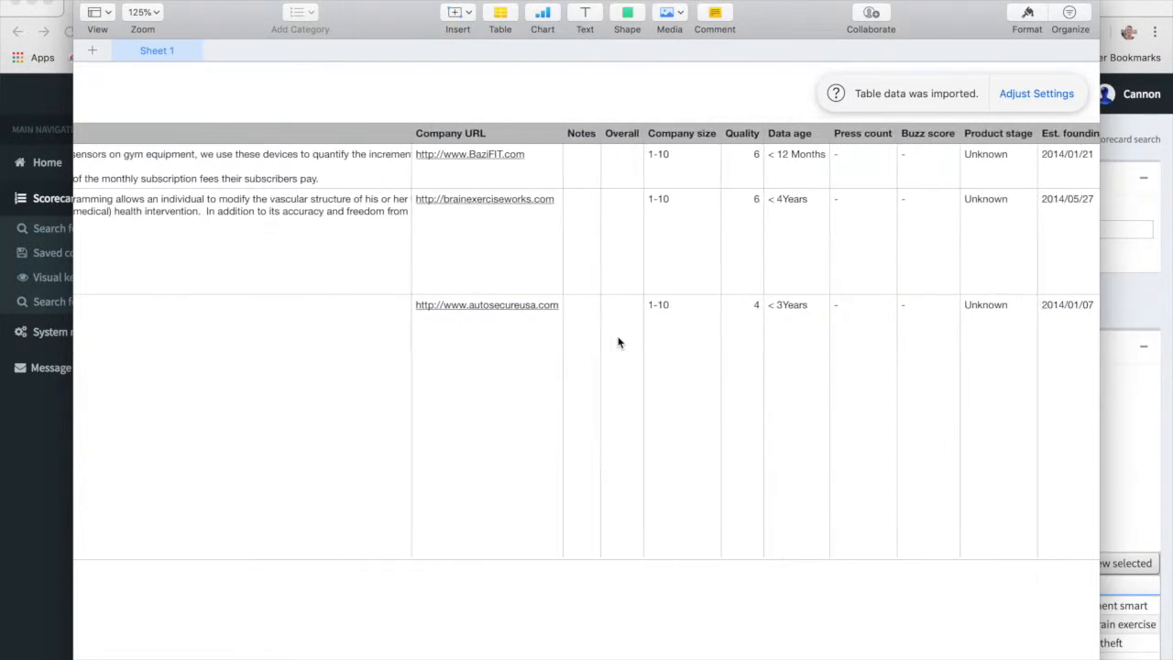
pyautogui.hscroll(6, 619, 342)
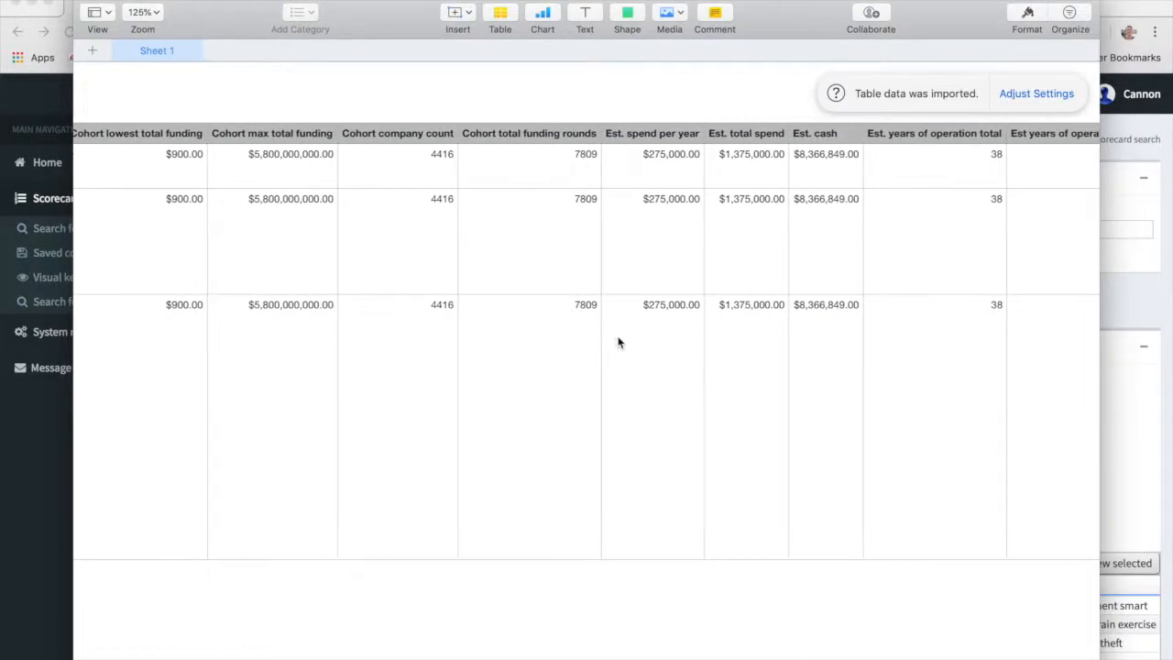
pyautogui.click(88, 4)
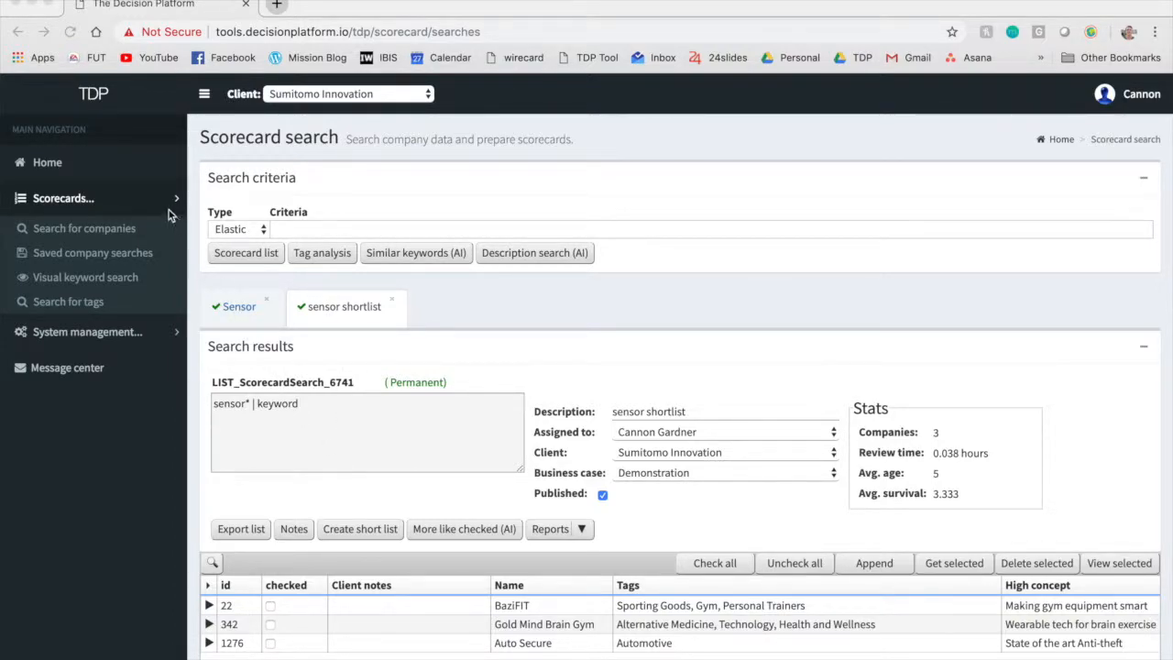
# From the home page, add an Acquisition urgency chart to the Demonstration business case, including data from only the Sensor list.
pyautogui.click(97, 164)
pyautogui.click(59, 168)
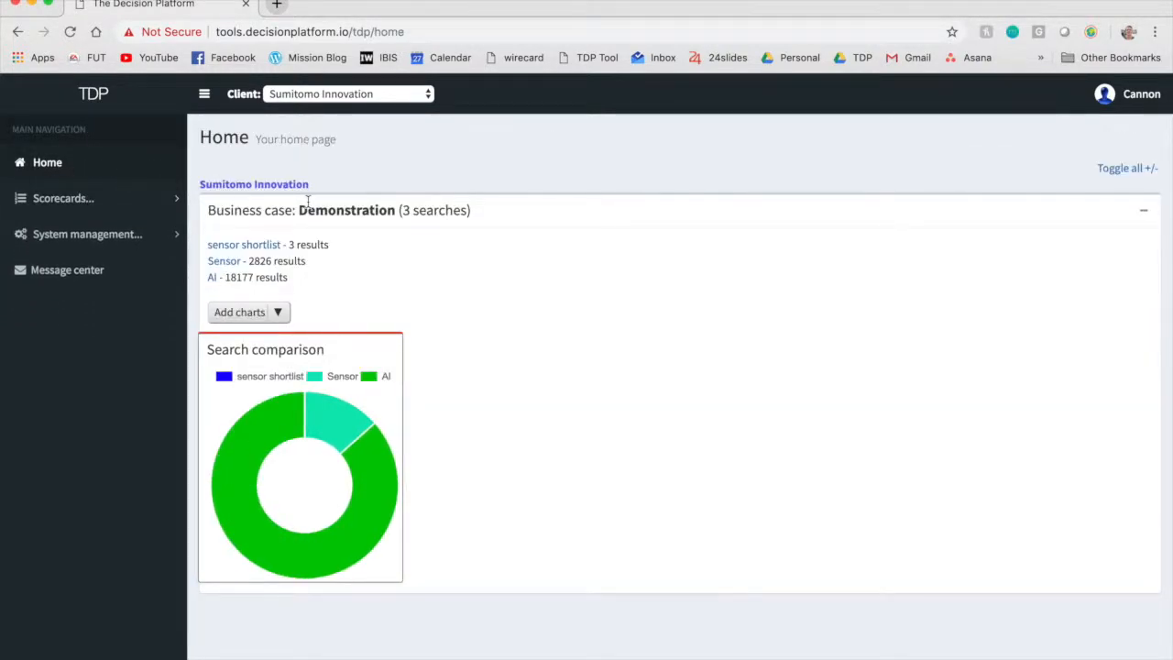
pyautogui.click(280, 314)
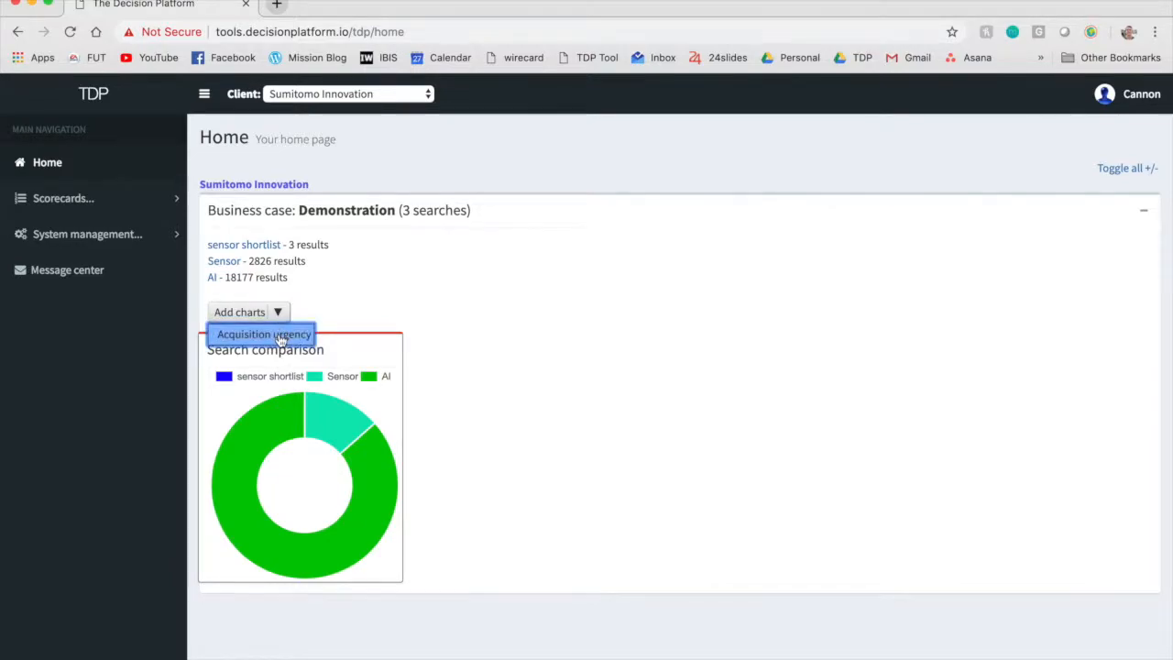
pyautogui.click(281, 336)
pyautogui.click(368, 210)
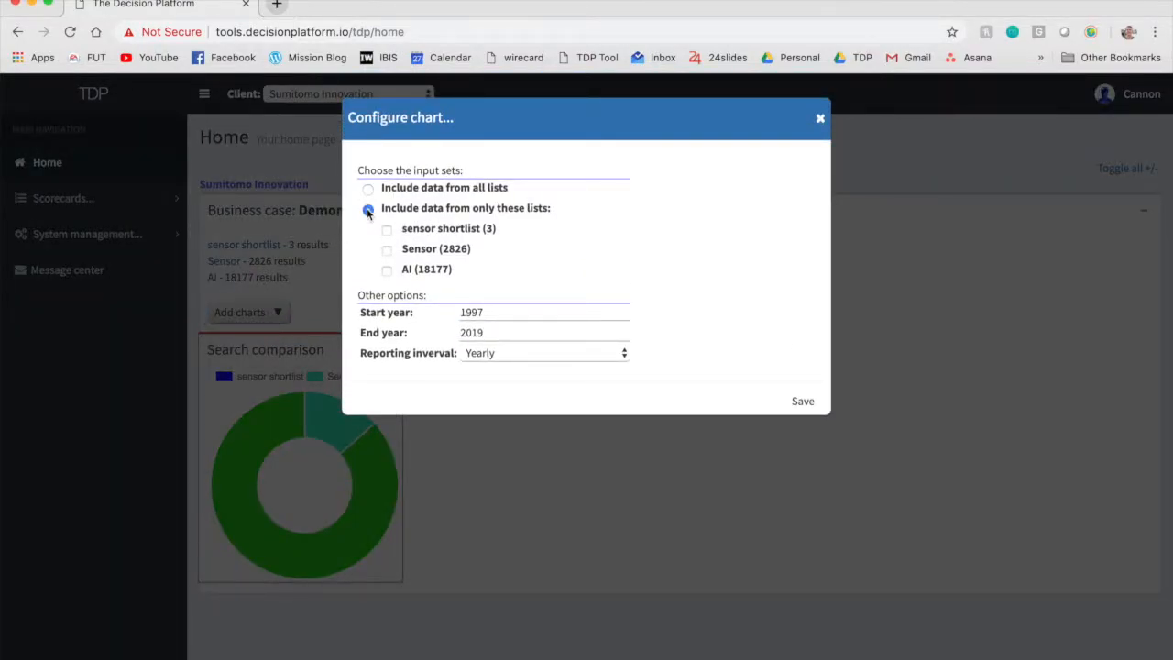
pyautogui.click(387, 252)
pyautogui.click(802, 403)
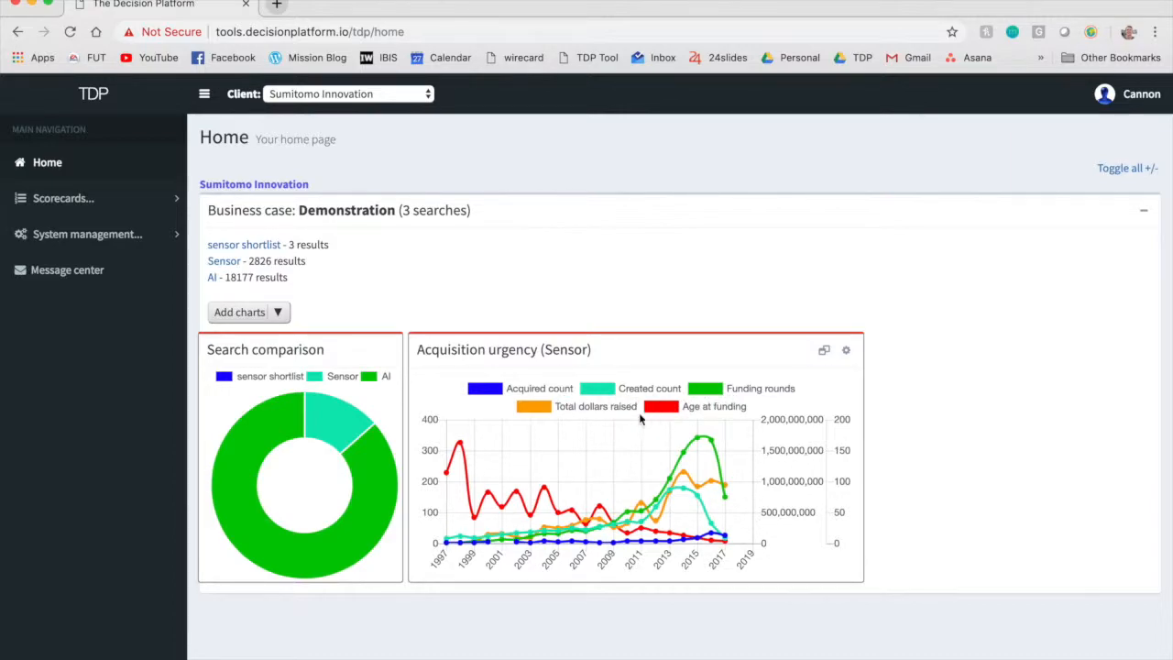
# Hide the Age at funding, Total dollars raised and Funding rounds series in the Acquisition urgency chart to compare Acquired count with Created count.
pyautogui.click(695, 407)
pyautogui.click(610, 411)
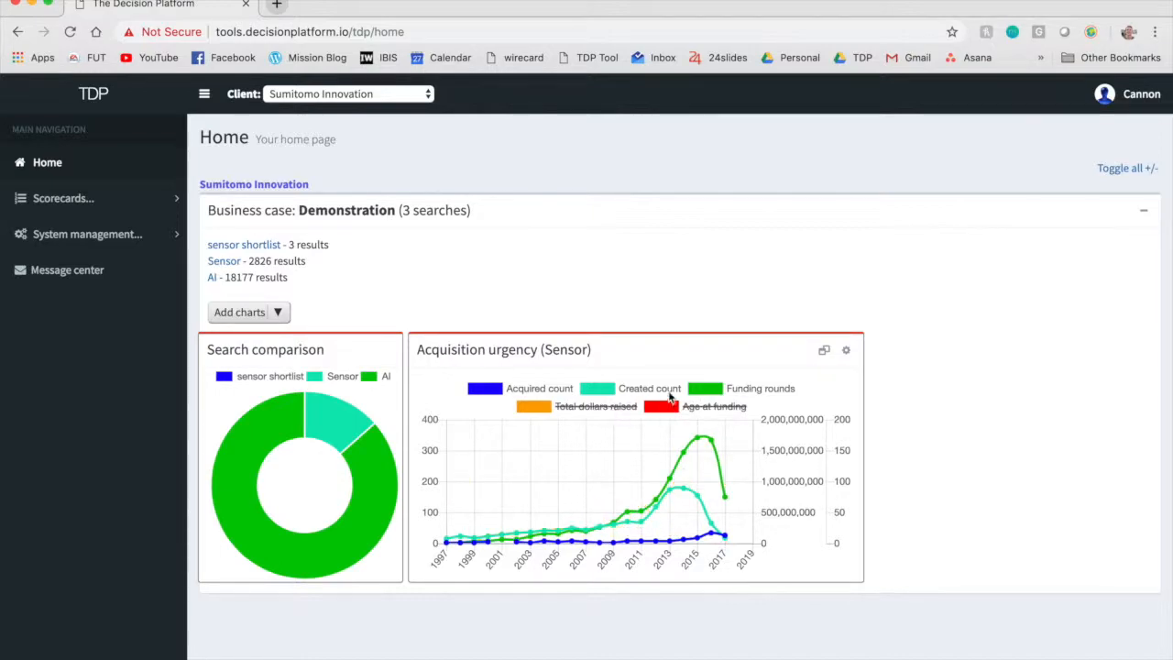
pyautogui.click(734, 389)
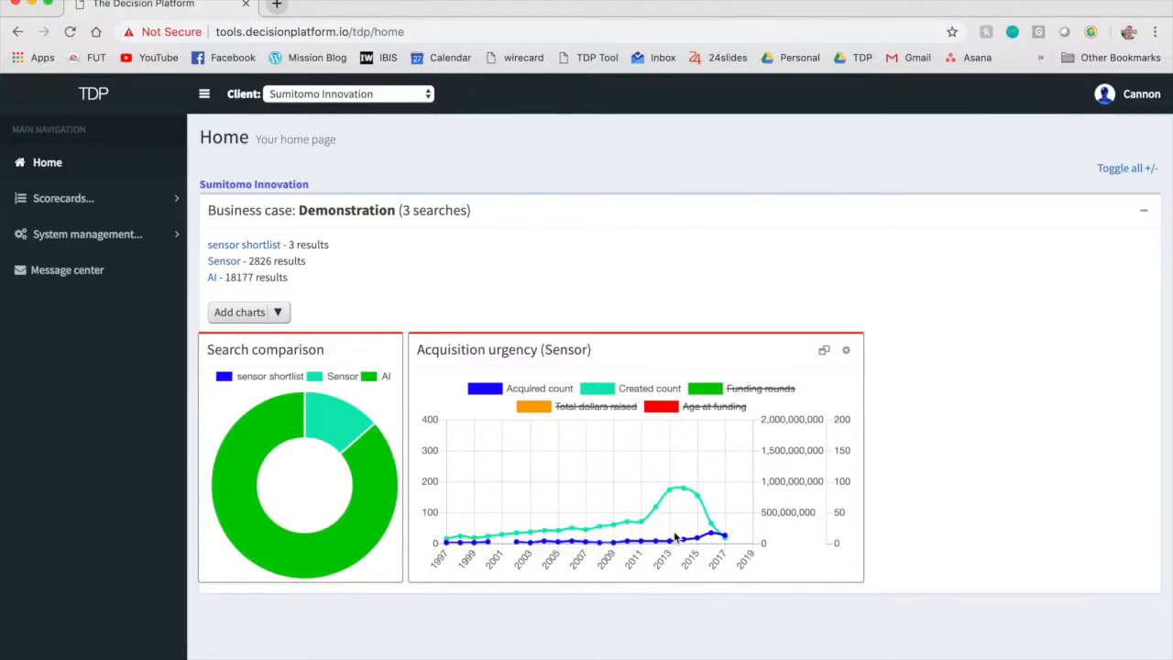
# Switch the Acquisition urgency chart from the Acquired count and Created count series to Total dollars raised and Funding rounds.
pyautogui.click(555, 394)
pyautogui.click(627, 393)
pyautogui.click(608, 412)
pyautogui.click(729, 394)
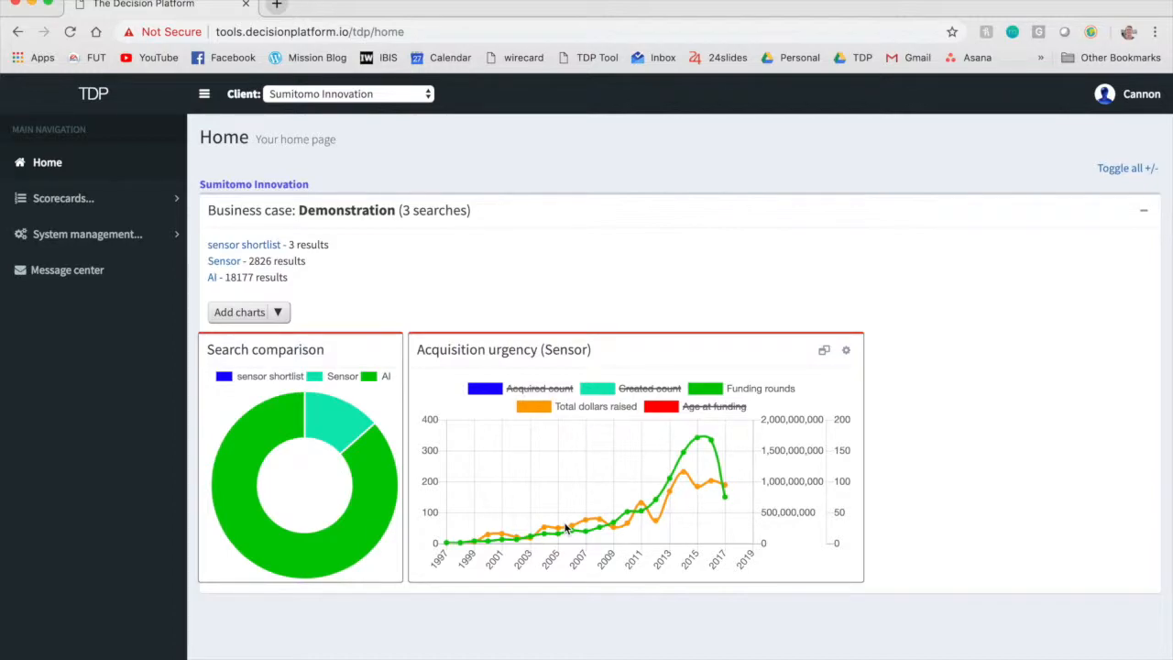
# Show the Acquired count and Created count series in the Acquisition urgency chart again.
pyautogui.click(553, 394)
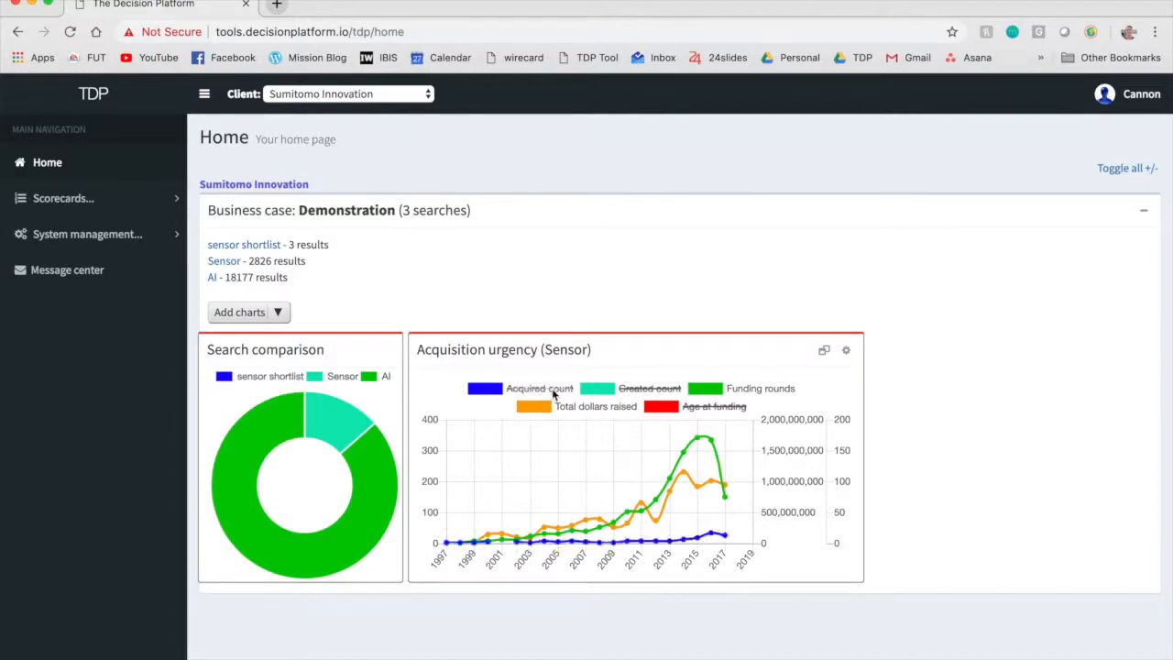
pyautogui.click(637, 388)
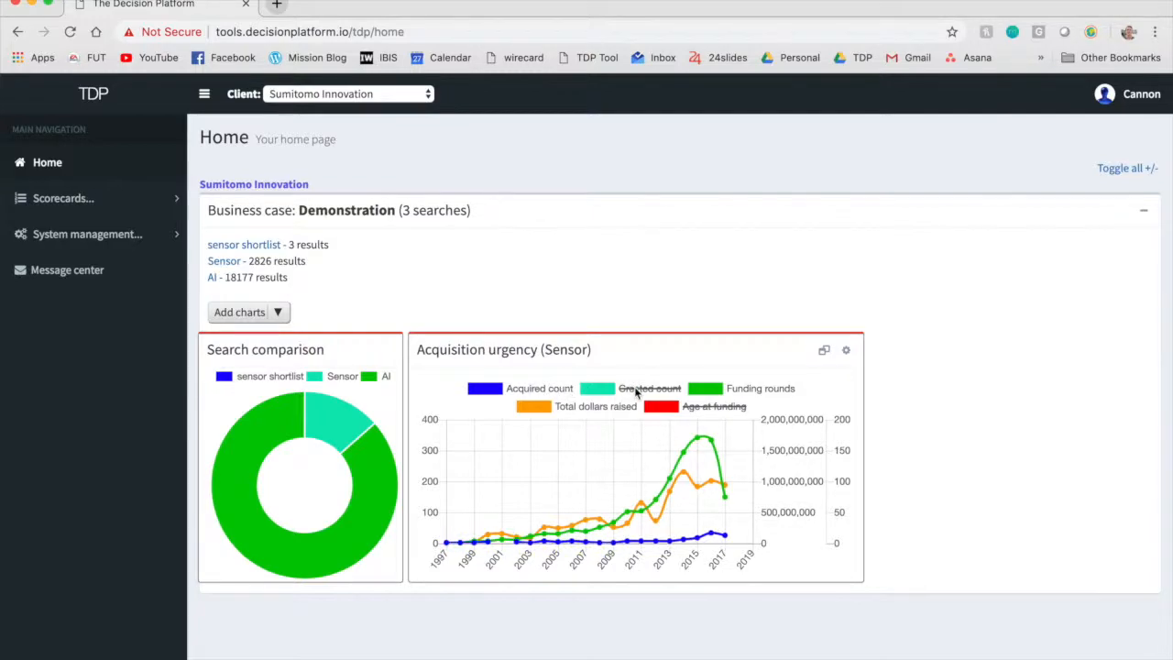